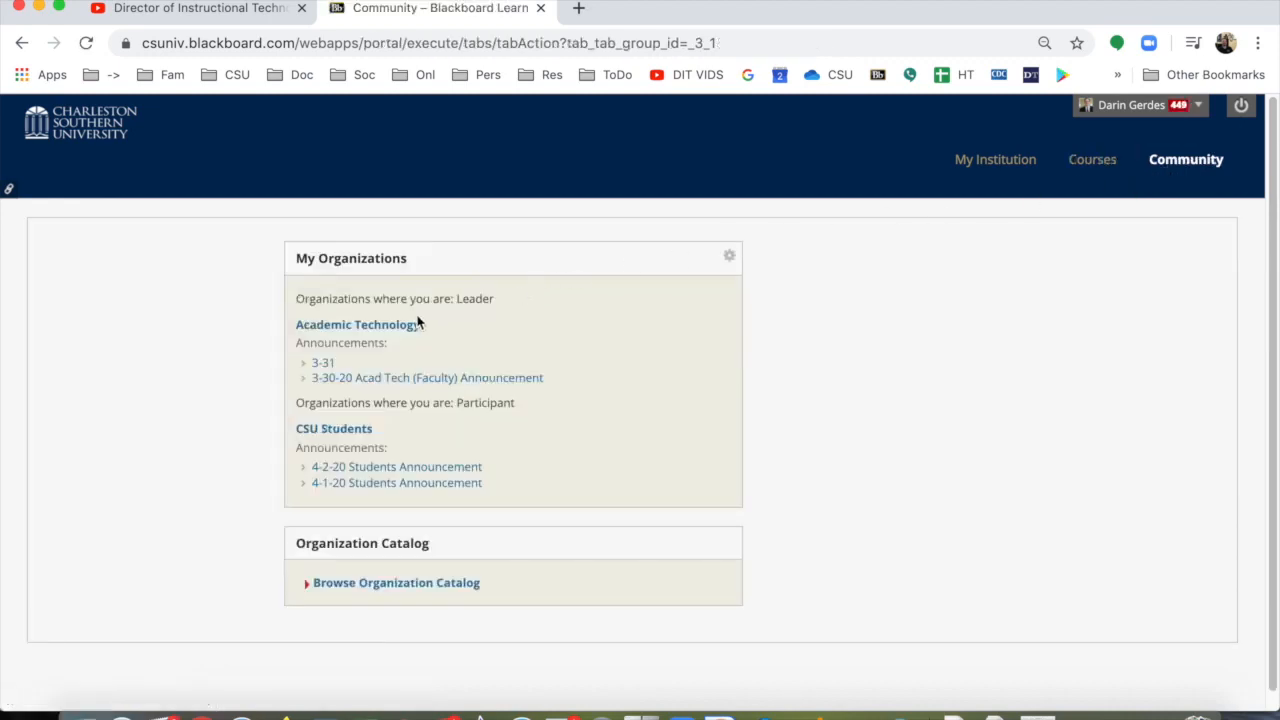
Step: Download the "14 week master as of 3-19" template from the Academic Technology organization's Blackboard Master Templates page
left_click(405, 325)
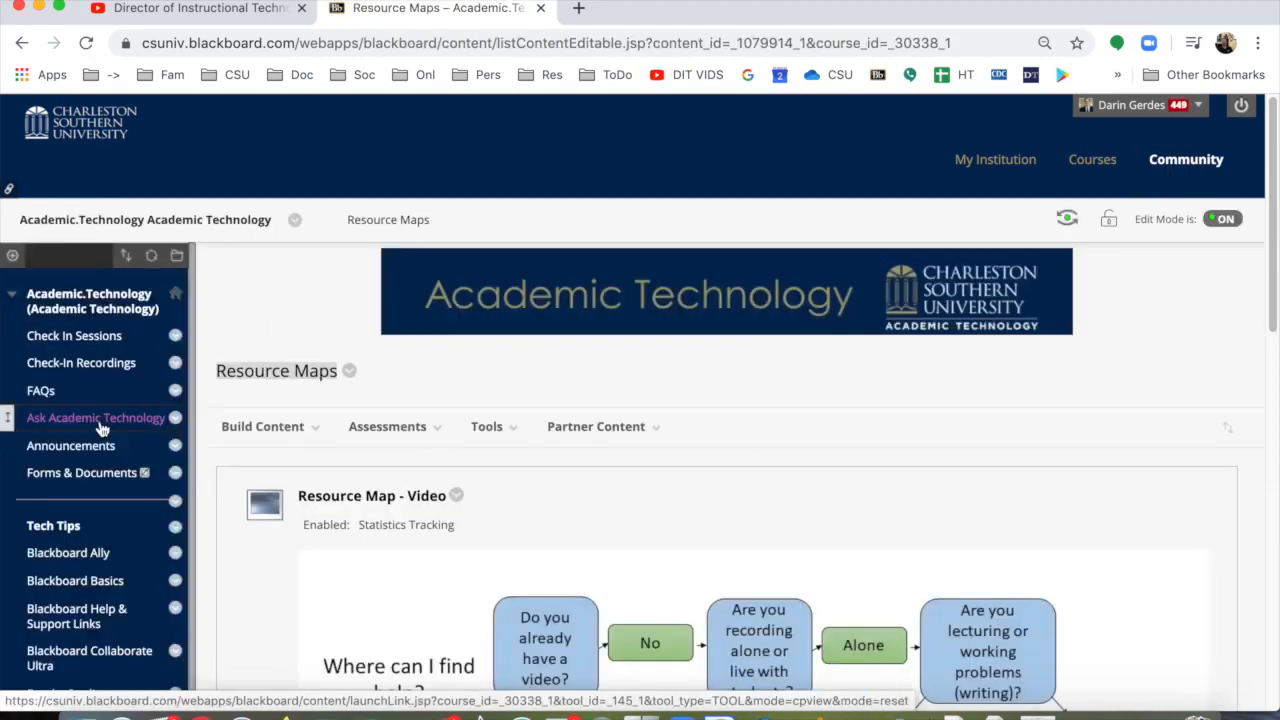
scroll(101, 428, "down", 5)
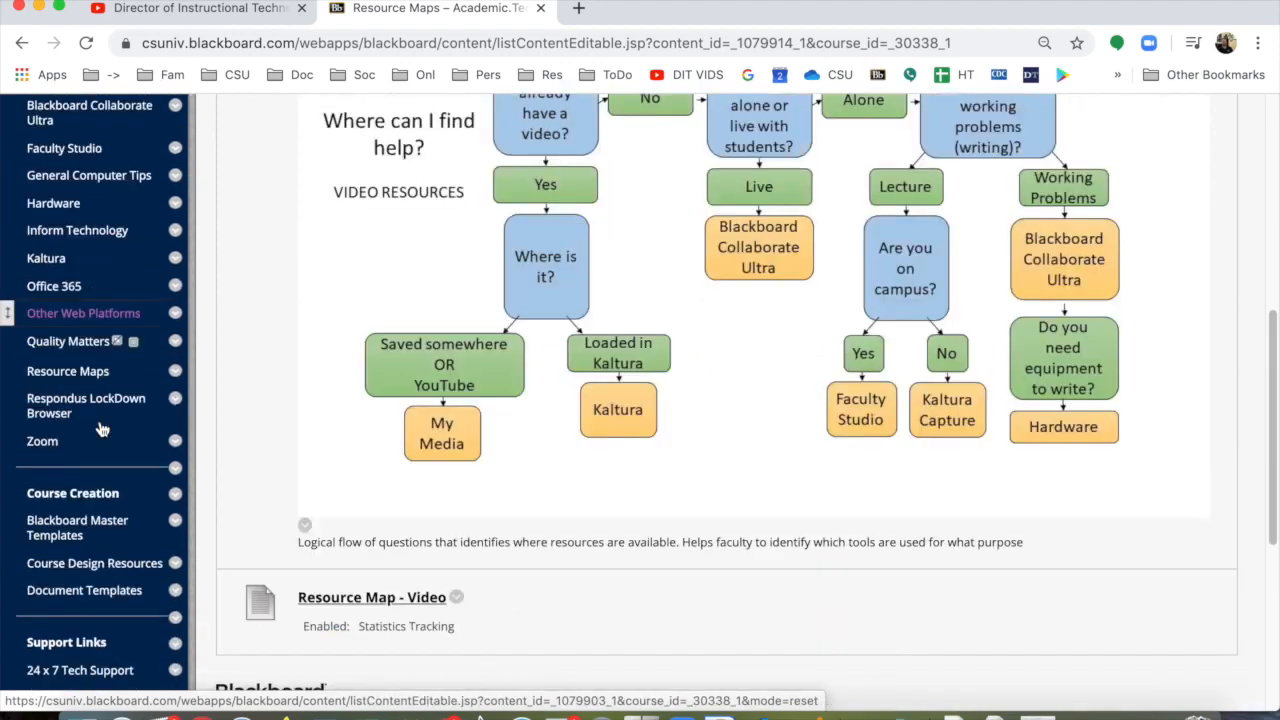
left_click(113, 527)
left_click(262, 340)
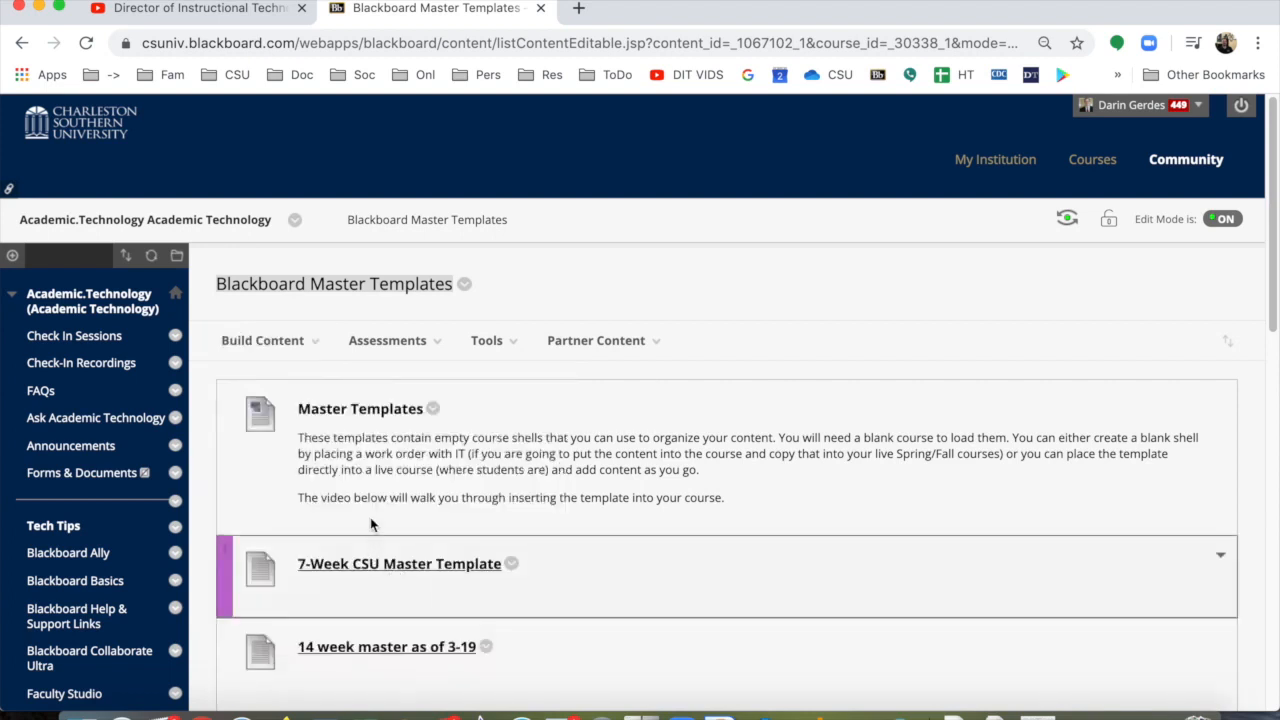
scroll(374, 476, "down", 2)
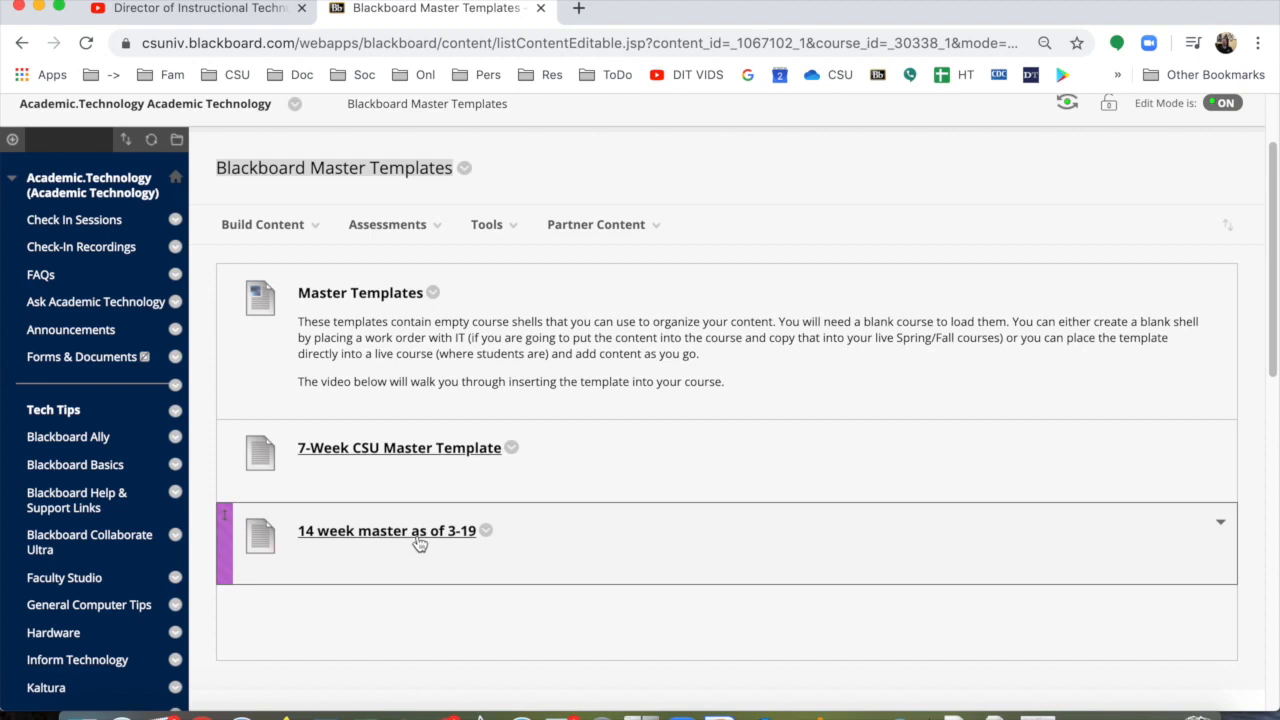
left_click(463, 540)
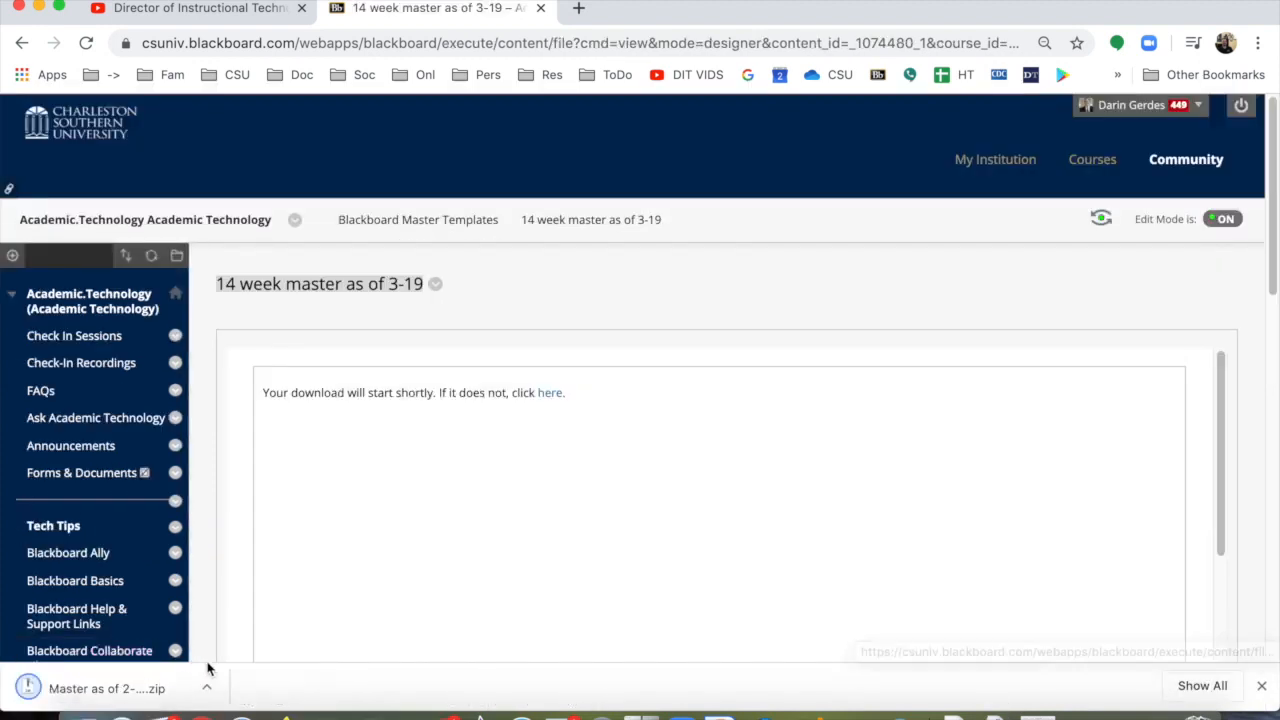
Step: Check the downloaded master template zip in its folder on the computer and close the folder window
left_click(207, 688)
left_click(262, 662)
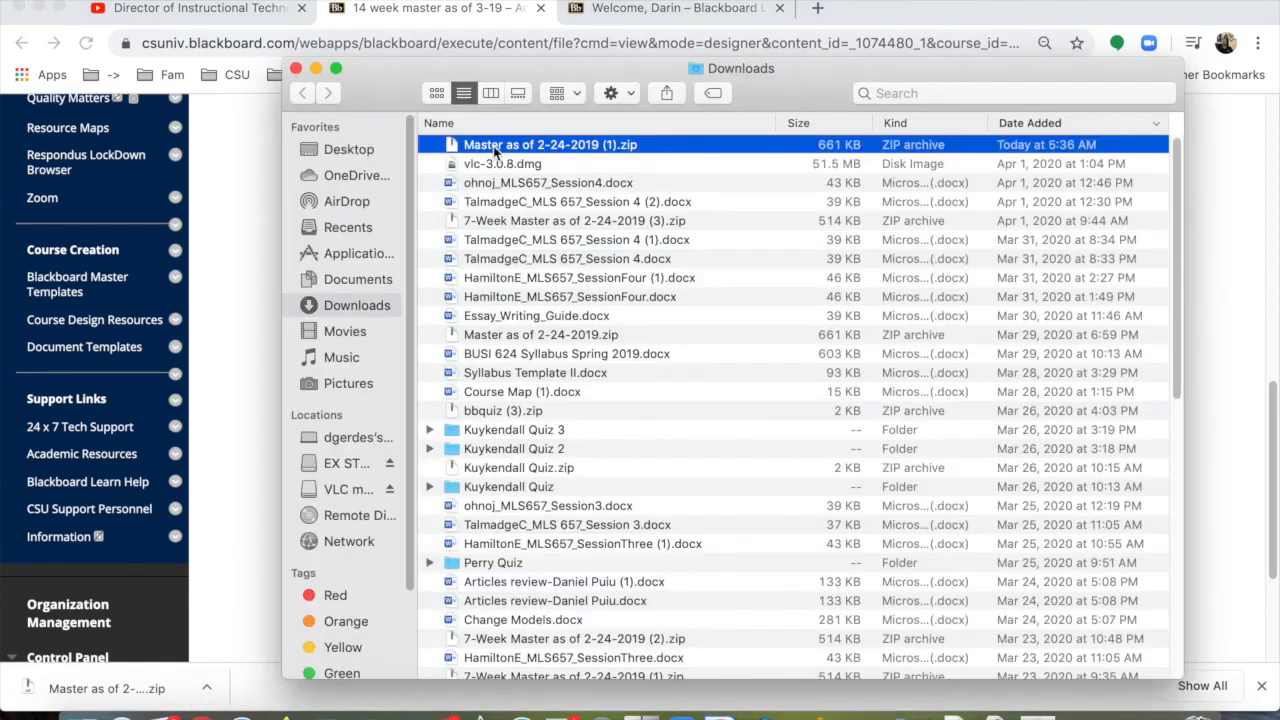
left_click_drag(495, 150, 367, 152)
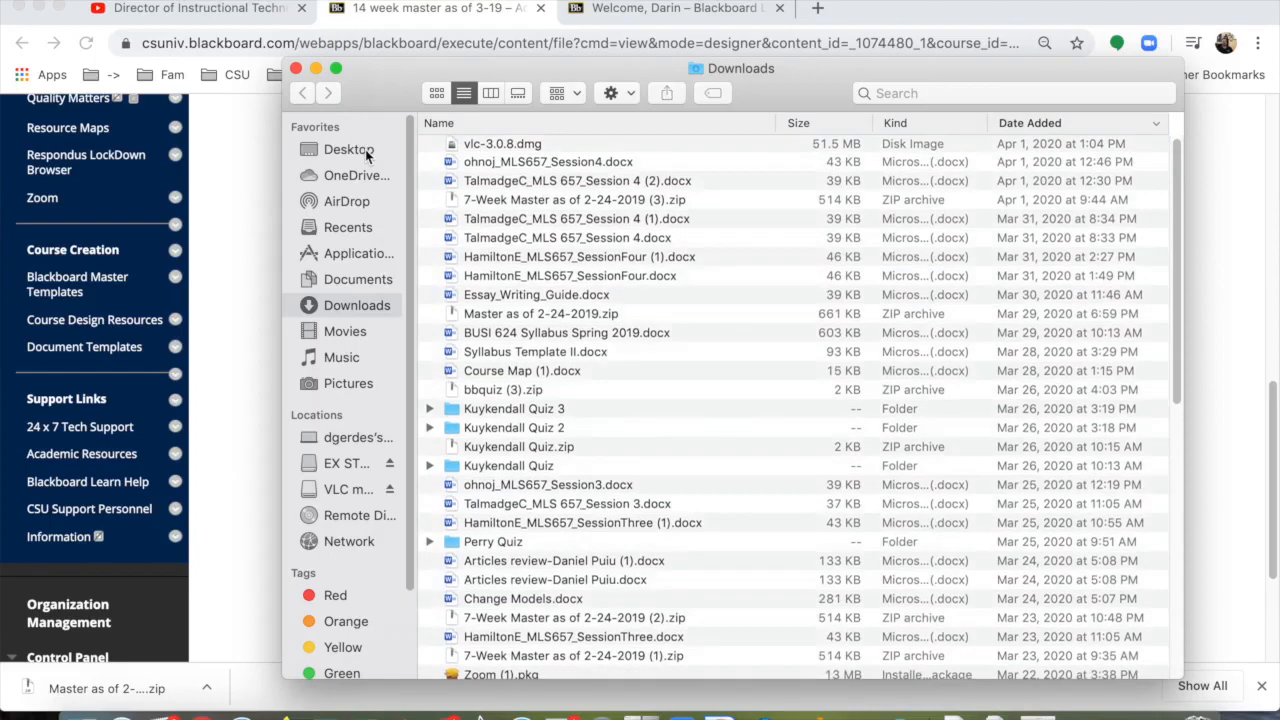
left_click(296, 68)
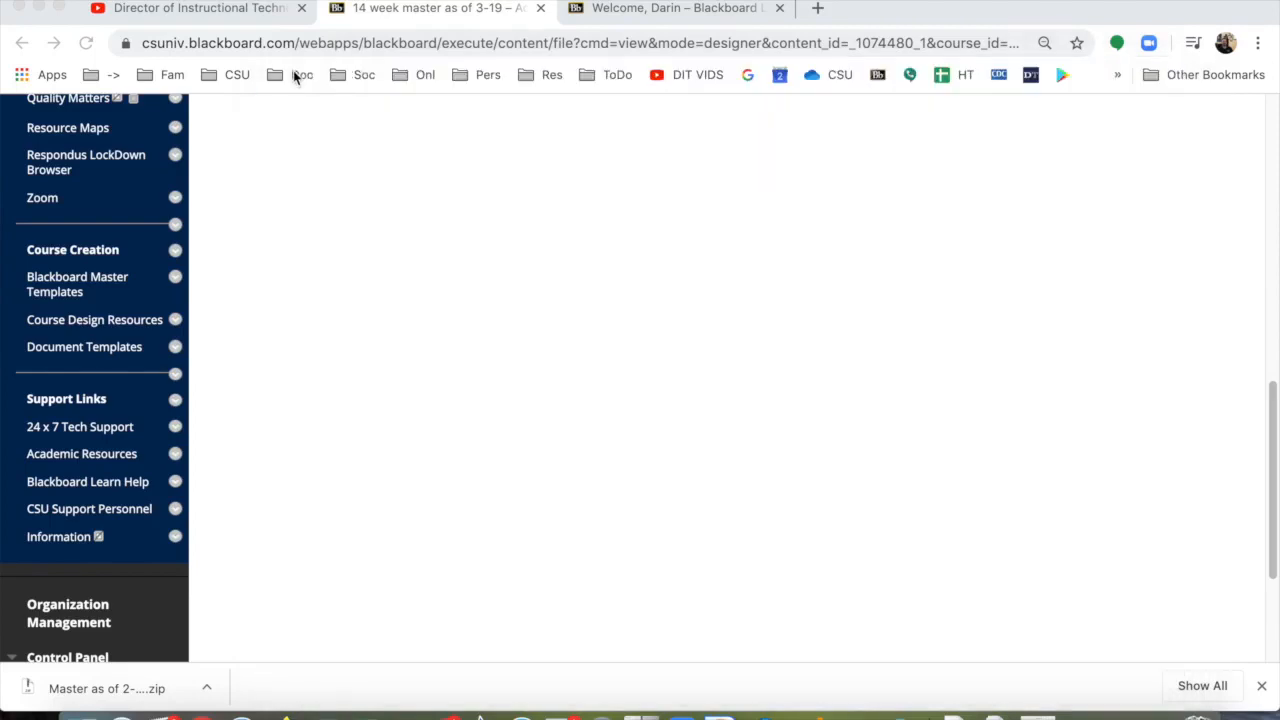
Step: Open the Import Package form of the BUSI.624402.2019-80 Leadership Development (CAPS/Science SU 2) course
left_click(645, 10)
left_click(859, 526)
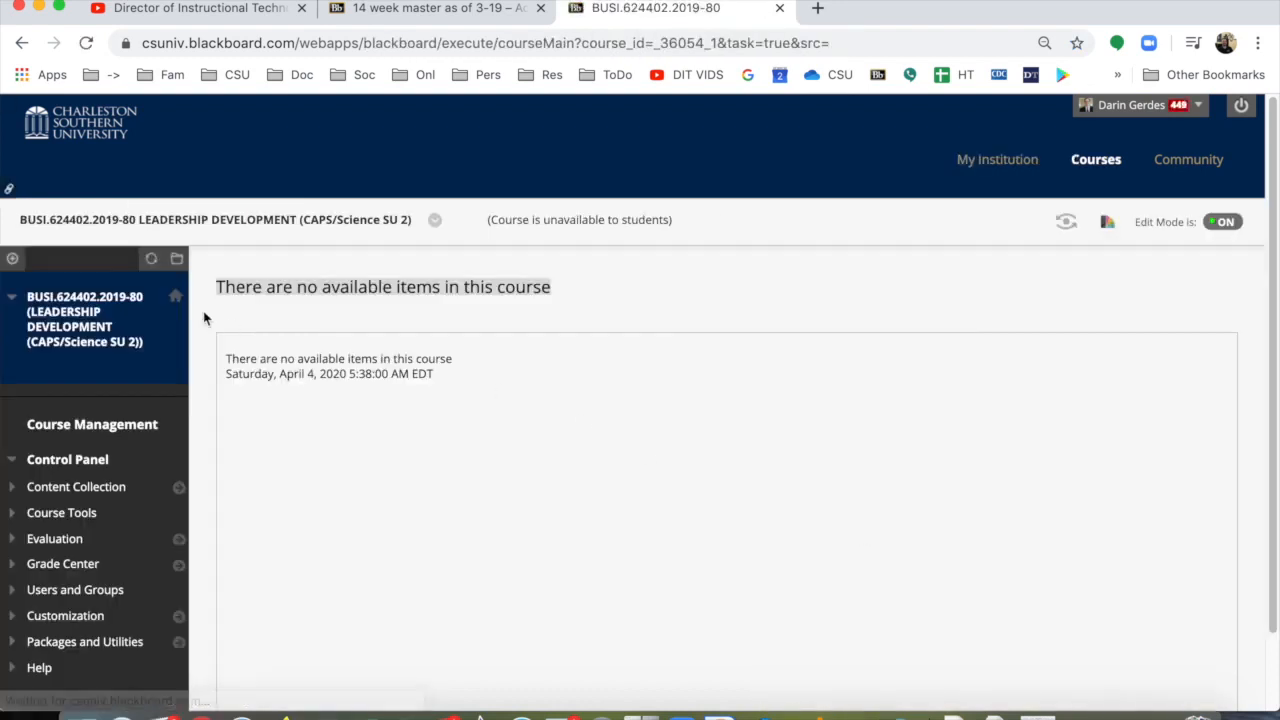
scroll(90, 580, "down", 2)
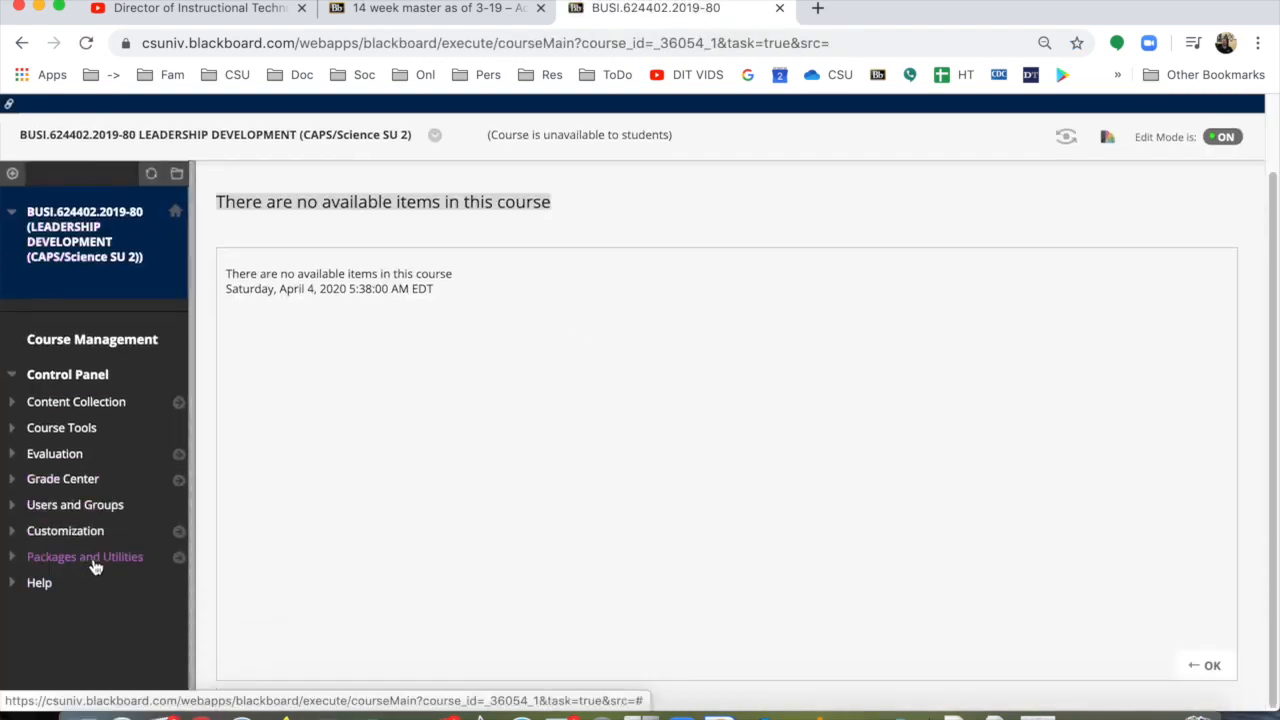
left_click(95, 567)
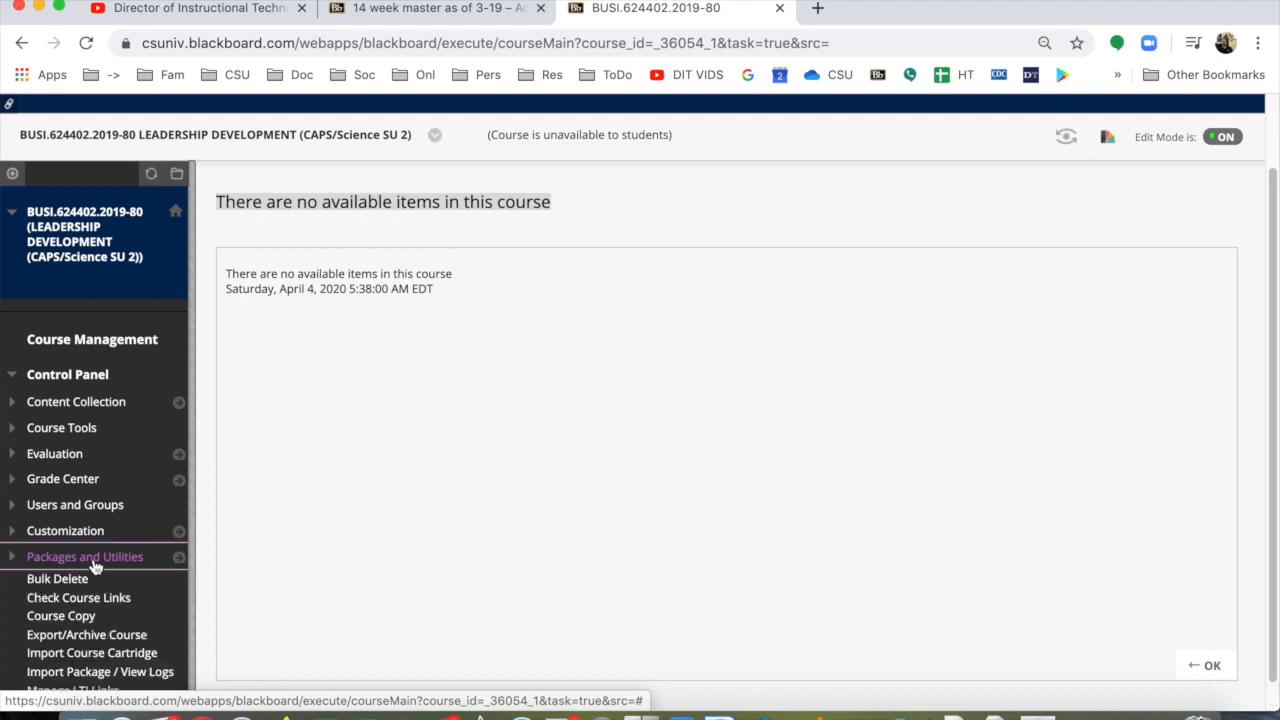
scroll(95, 567, "down", 1)
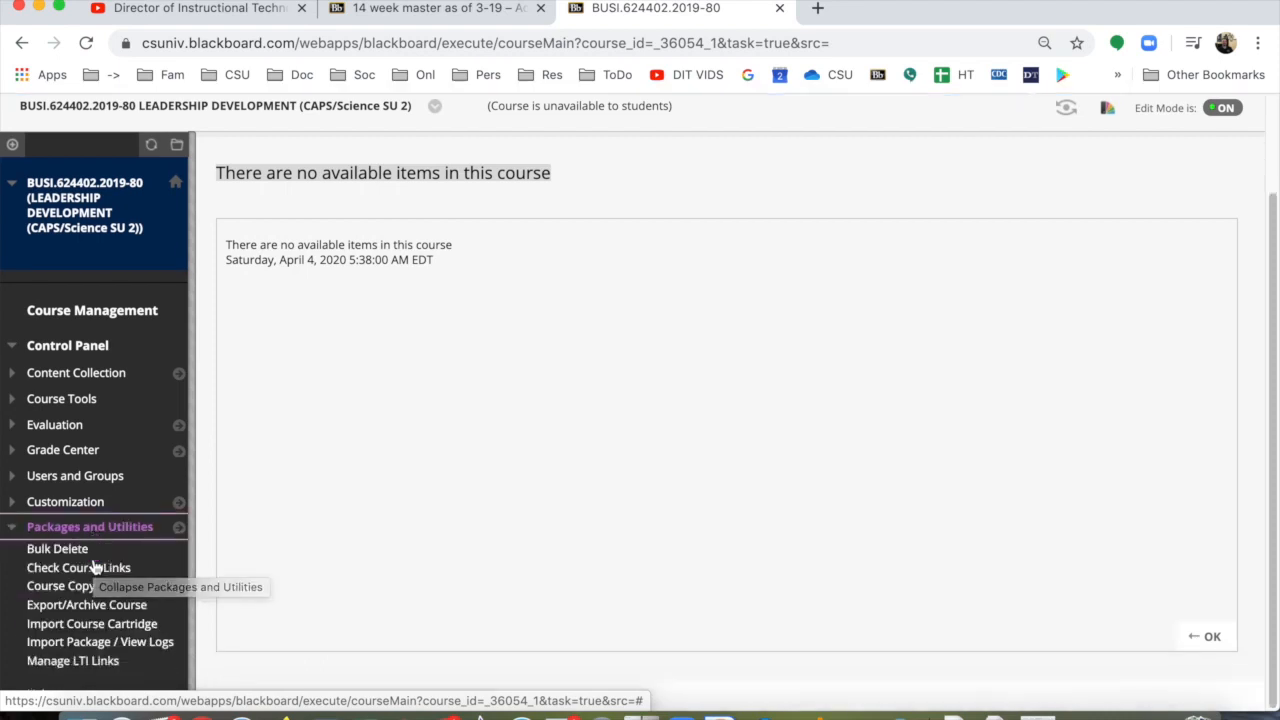
left_click(114, 648)
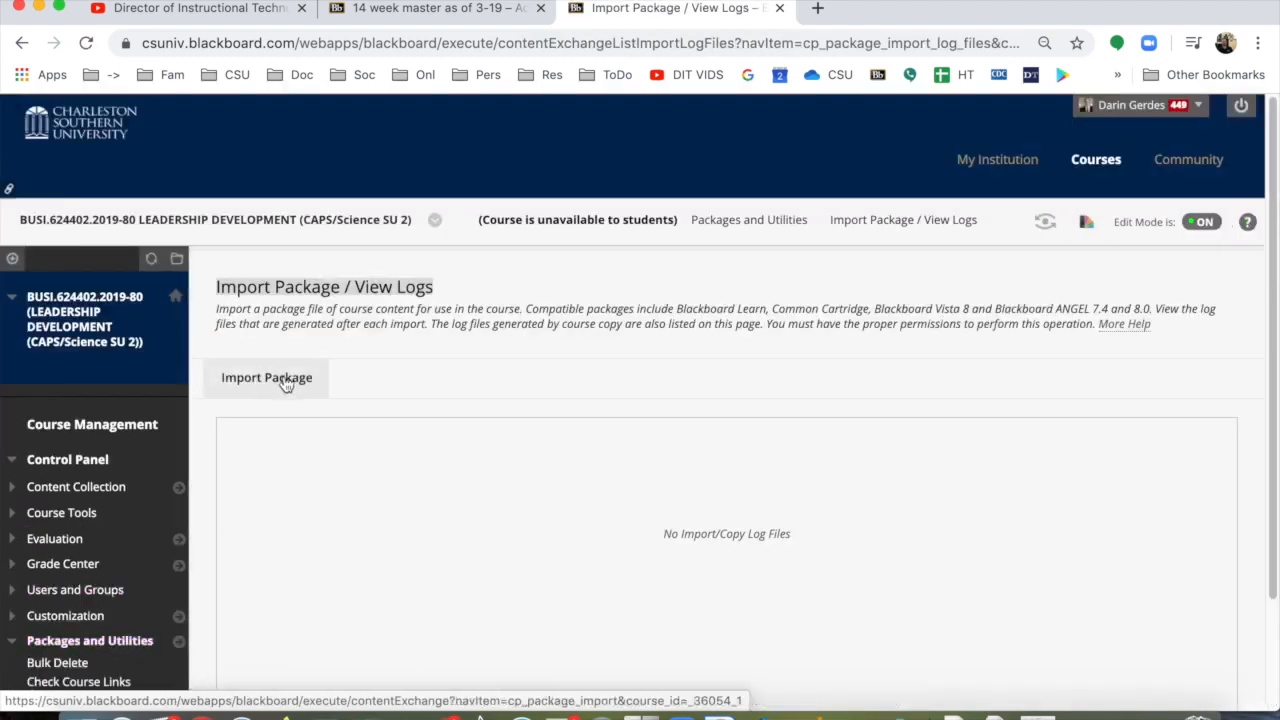
left_click(285, 382)
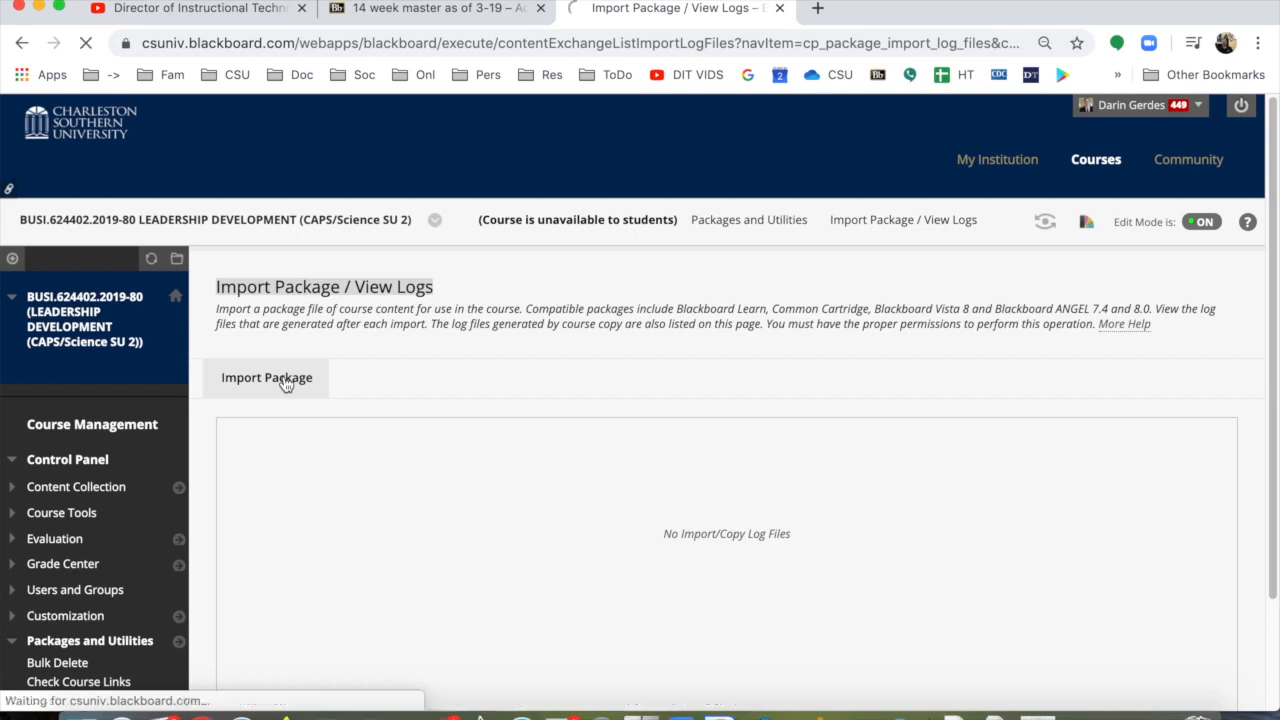
Step: Attach "Master as of 2-24-2019 (1).zip" from the Desktop as the package to import
scroll(300, 390, "down", 6)
scroll(481, 293, "up", 3)
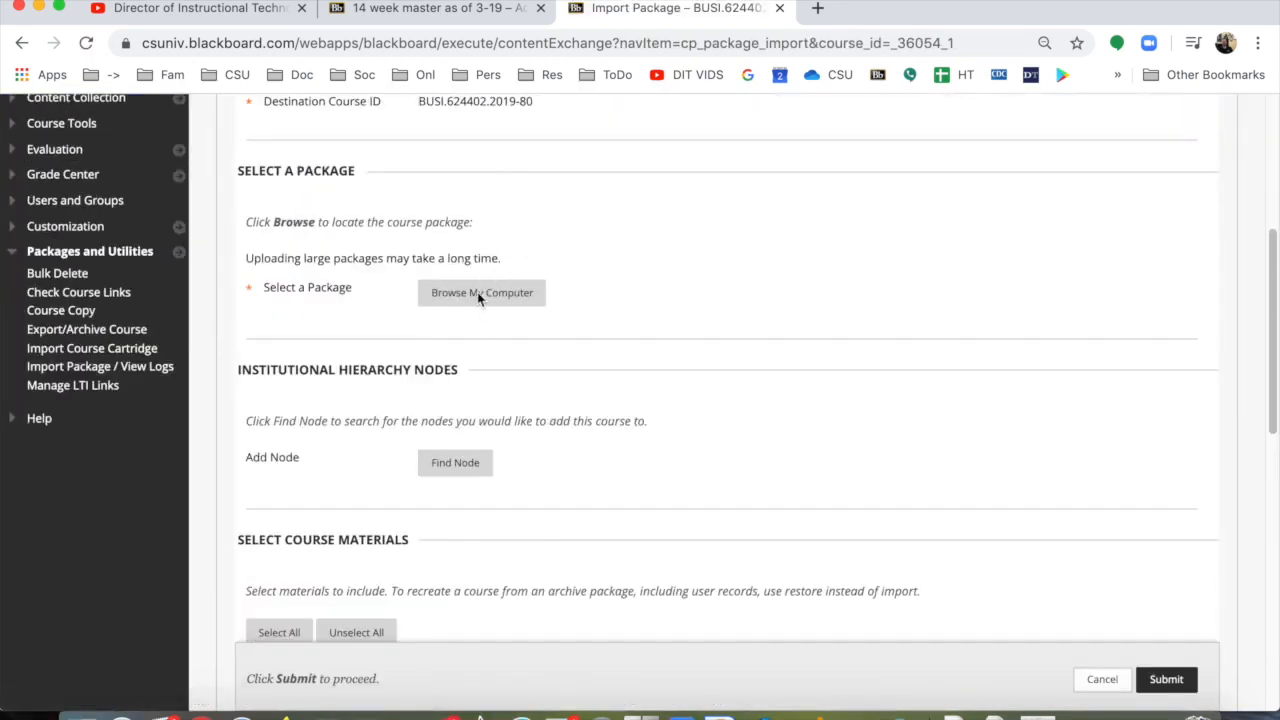
left_click(477, 292)
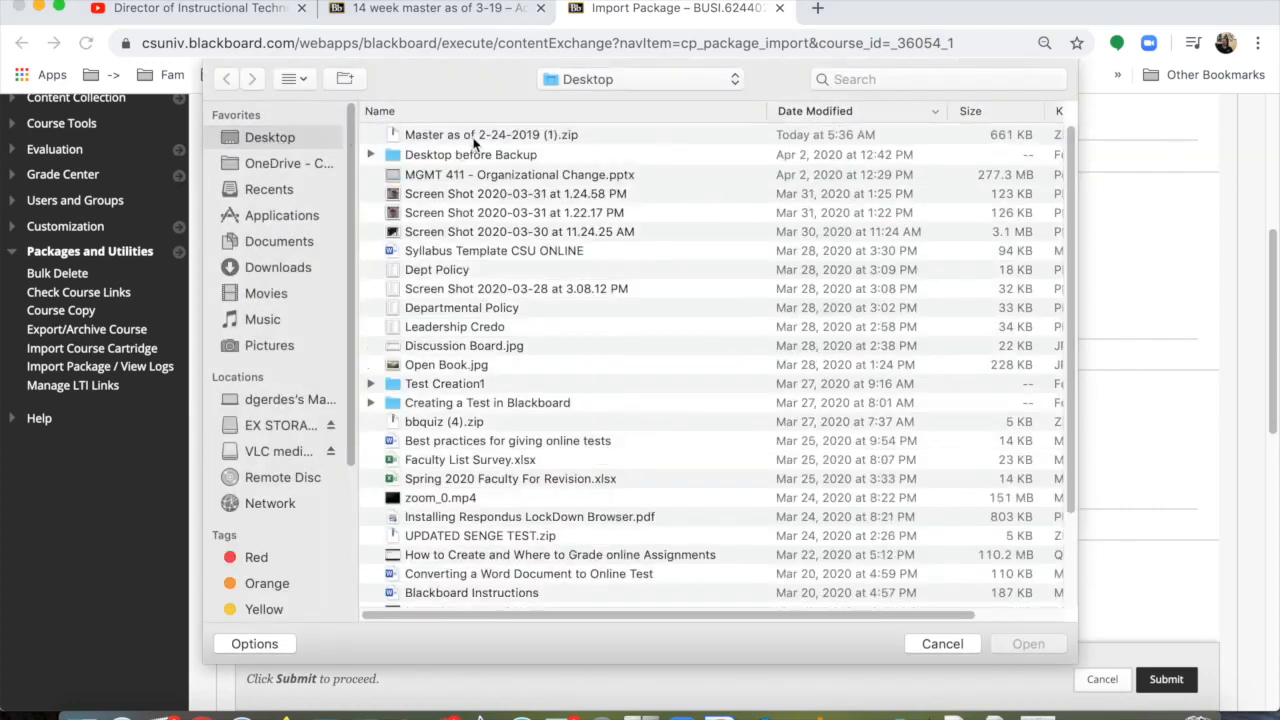
left_click(518, 136)
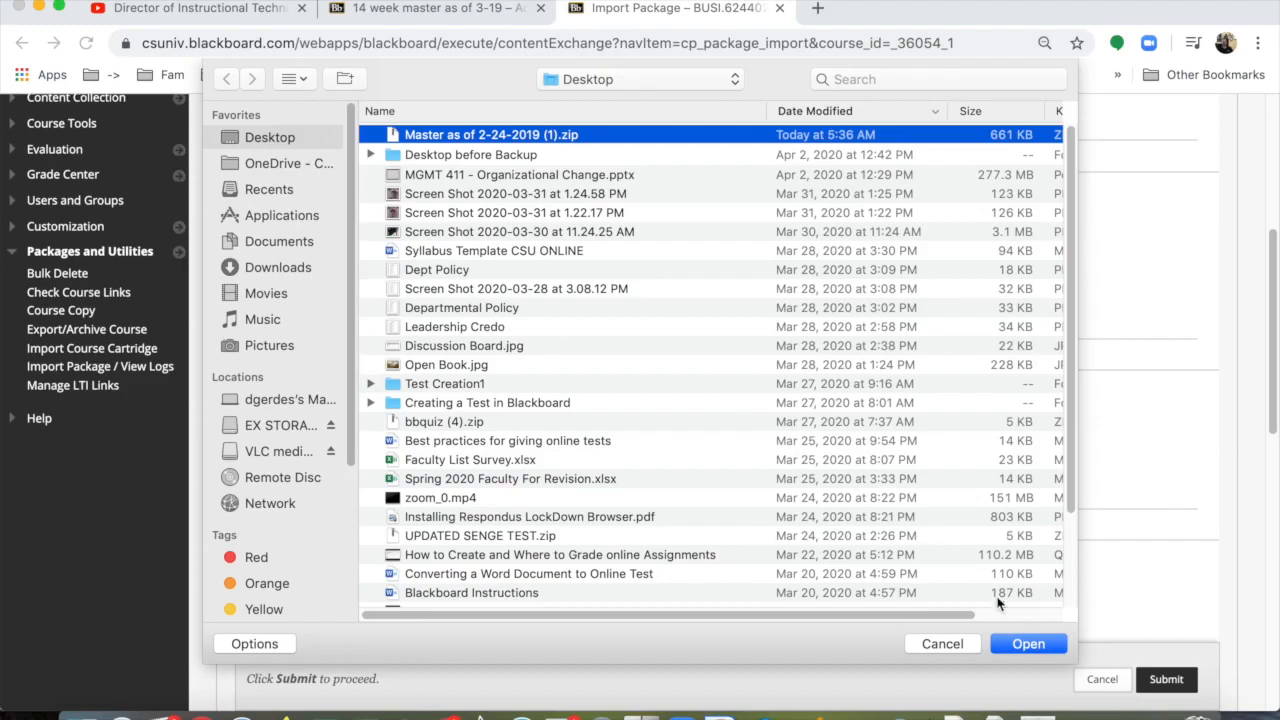
left_click(1027, 645)
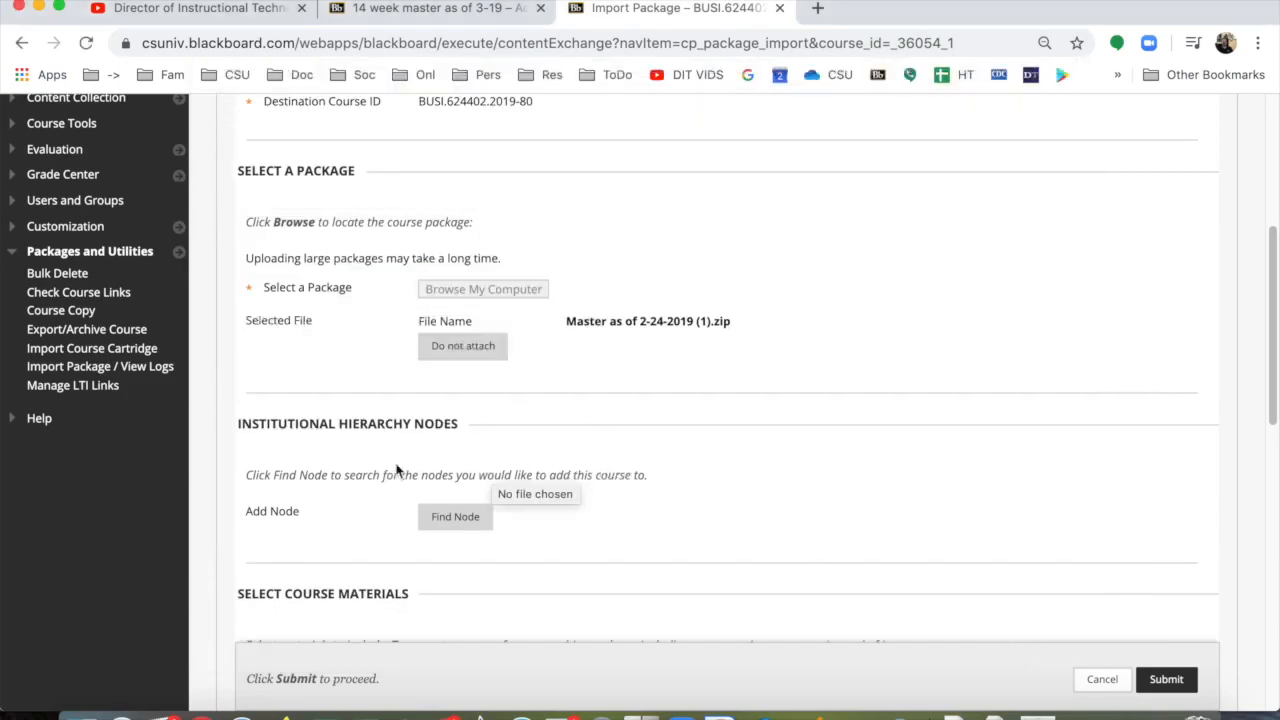
Step: Include all course materials in the import and submit the package
scroll(329, 469, "down", 5)
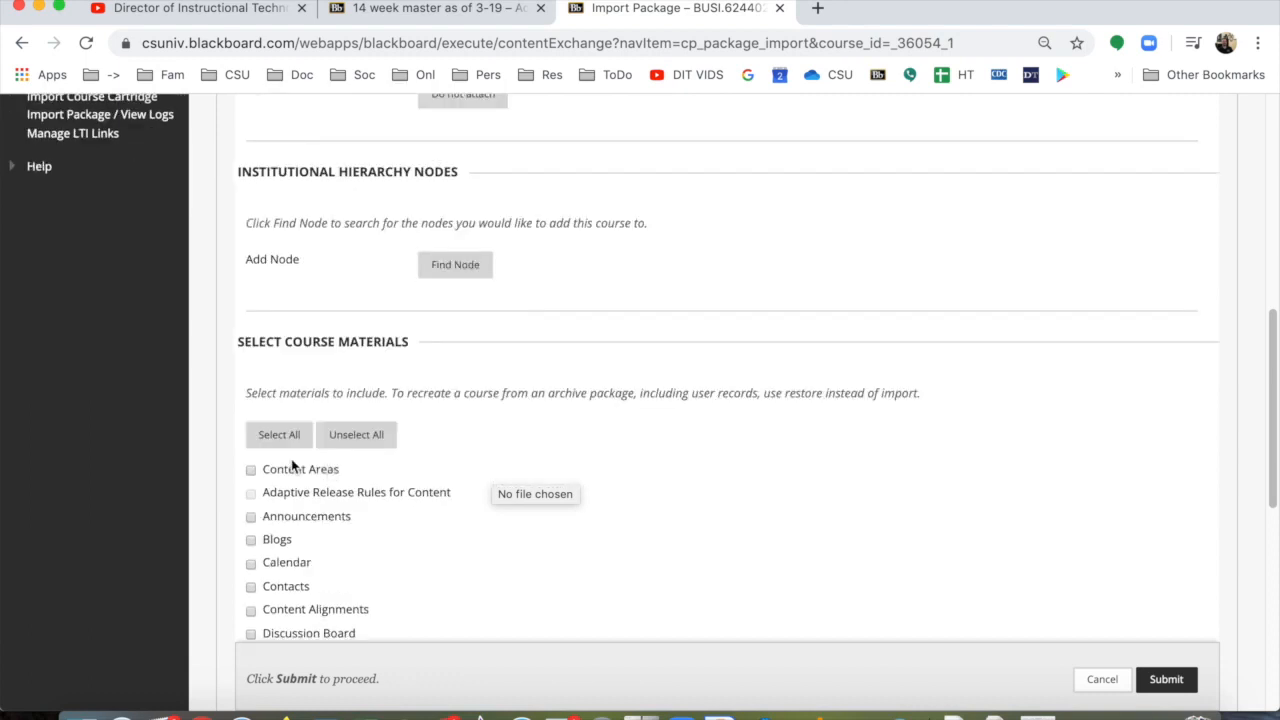
left_click(277, 414)
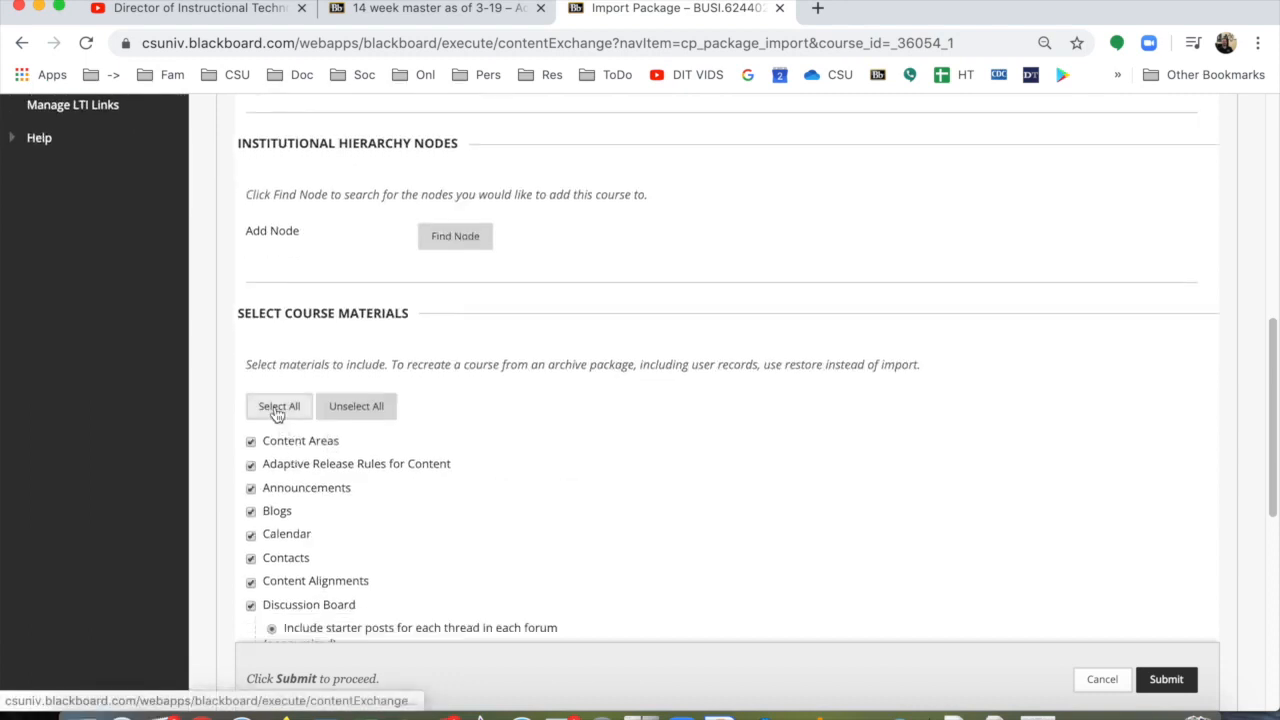
scroll(409, 497, "down", 10)
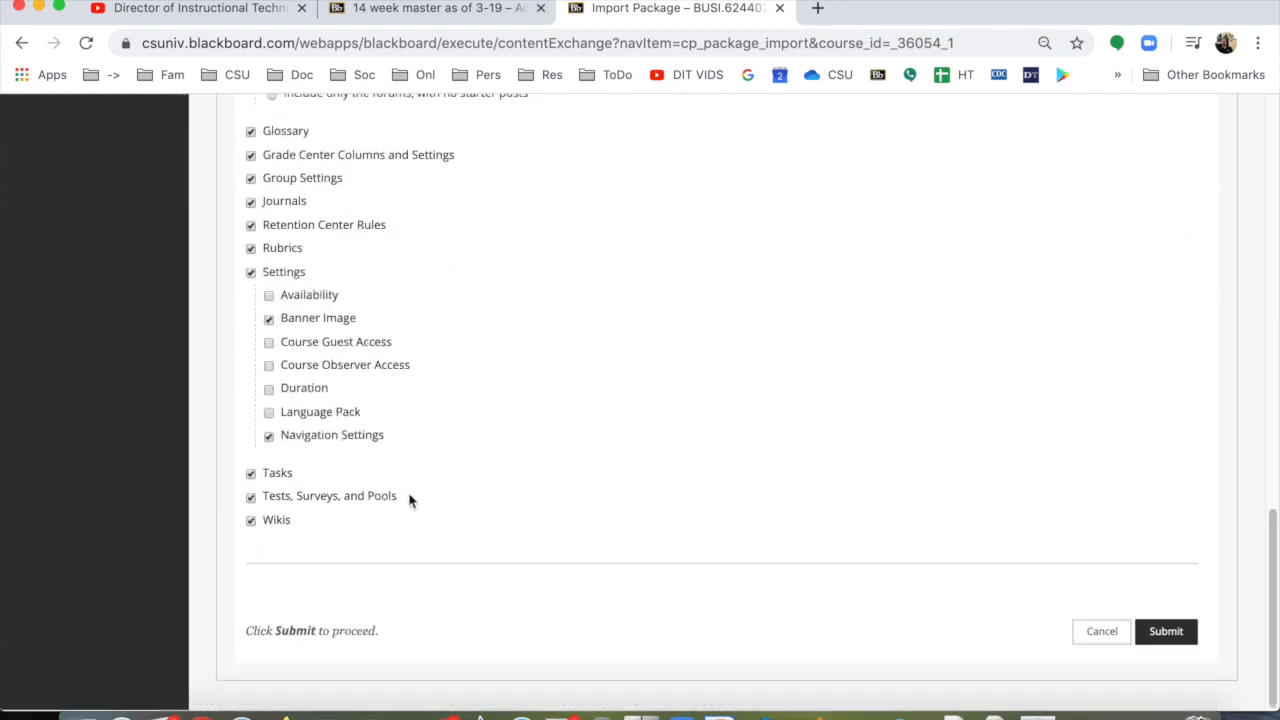
left_click(1176, 637)
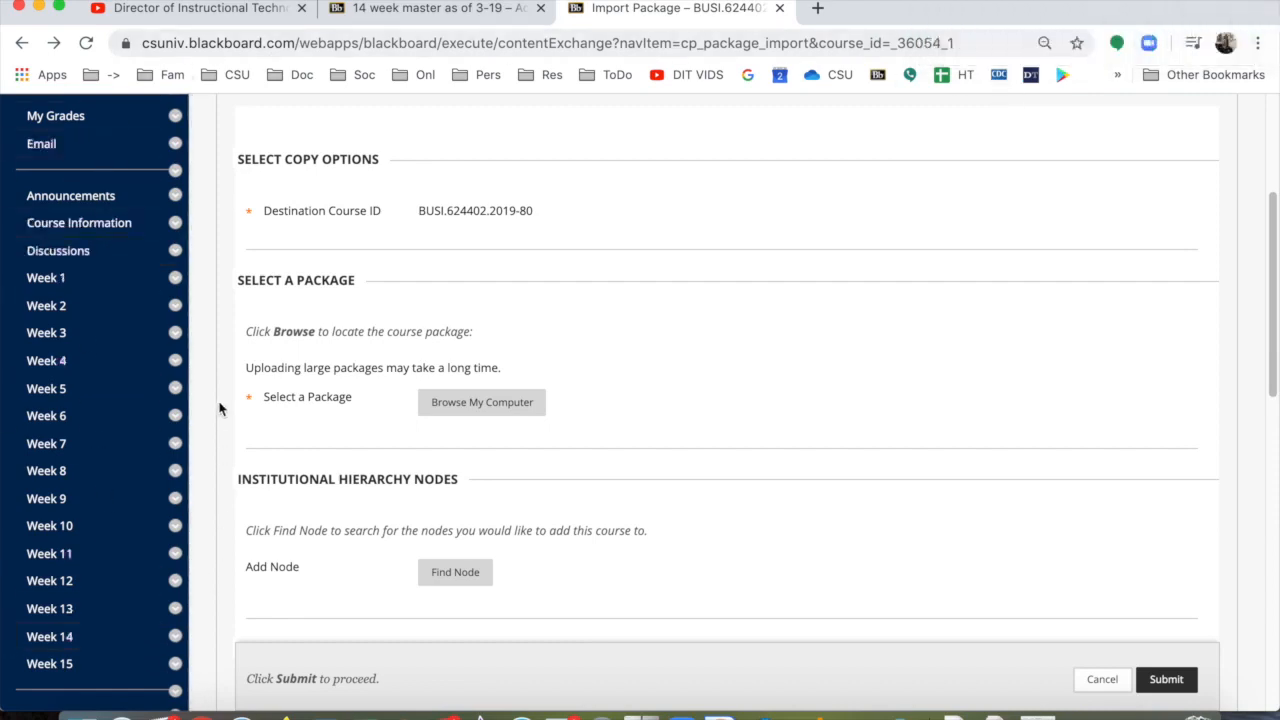
Step: Review the course menu of the BUSI.624402.2019-80 course for the links added by the template
scroll(110, 300, "down", 5)
scroll(106, 308, "up", 10)
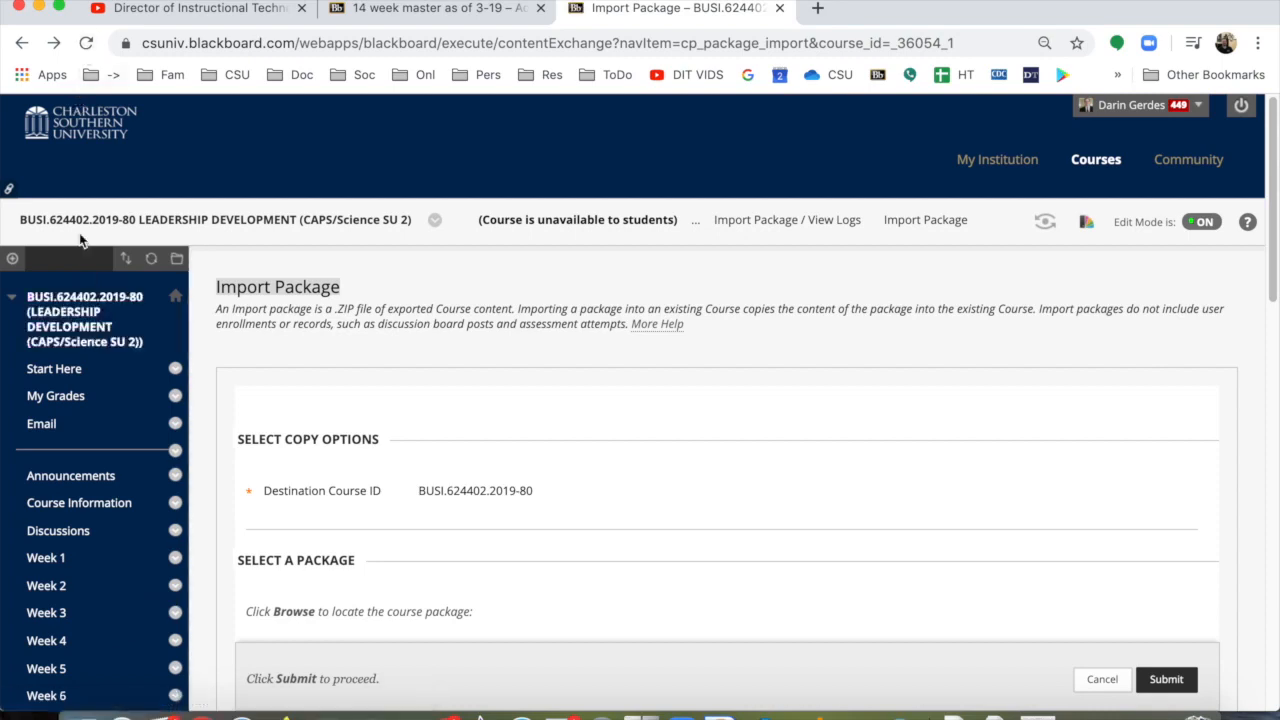
scroll(113, 448, "down", 5)
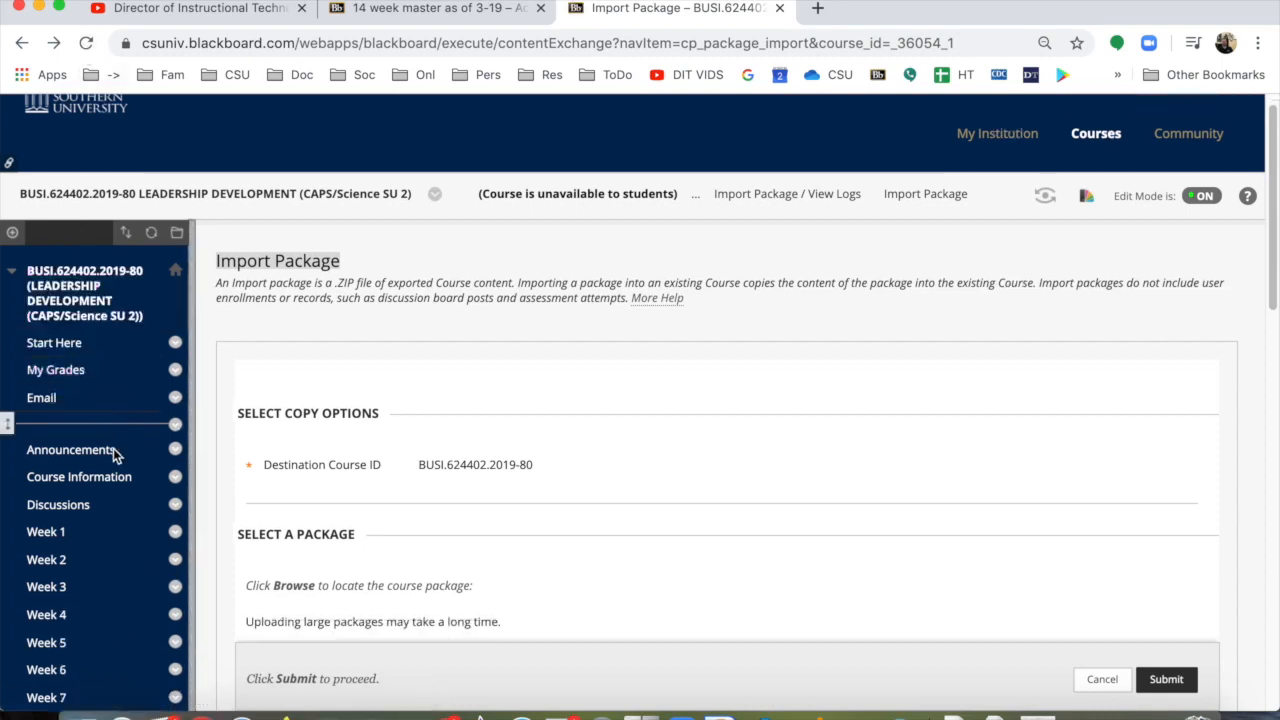
scroll(113, 448, "down", 3)
scroll(113, 448, "up", 5)
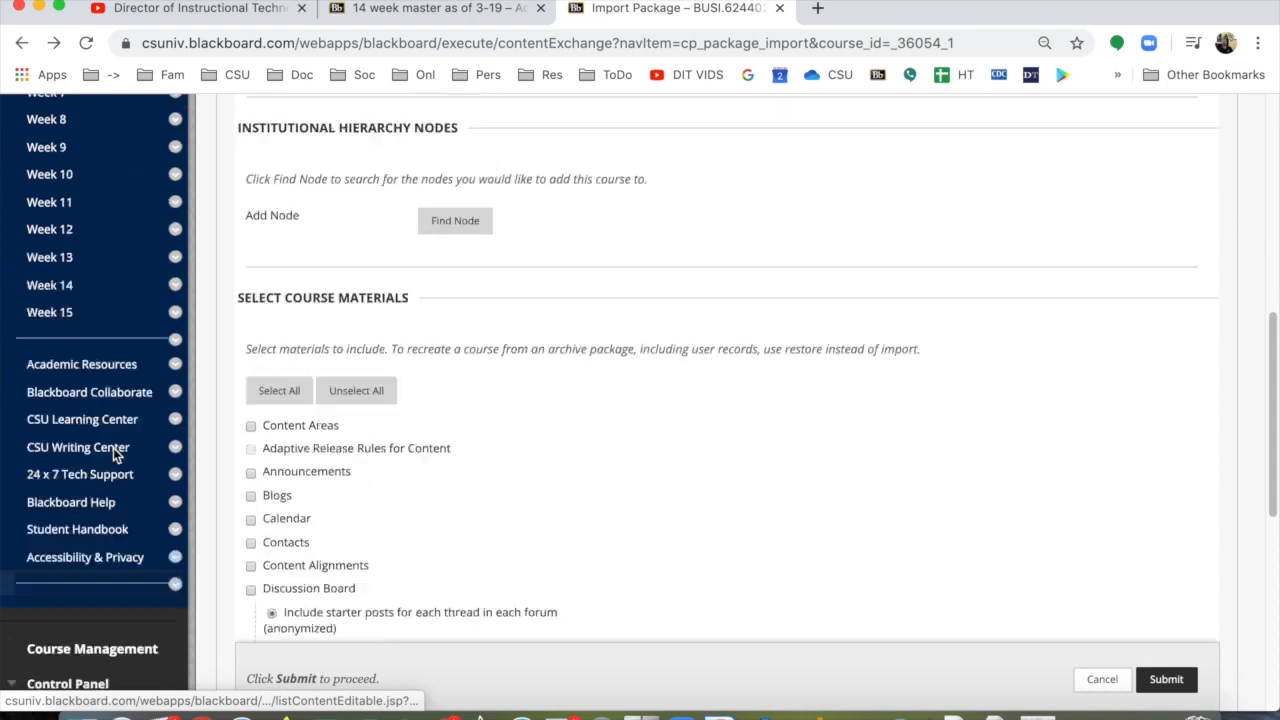
scroll(113, 455, "up", 3)
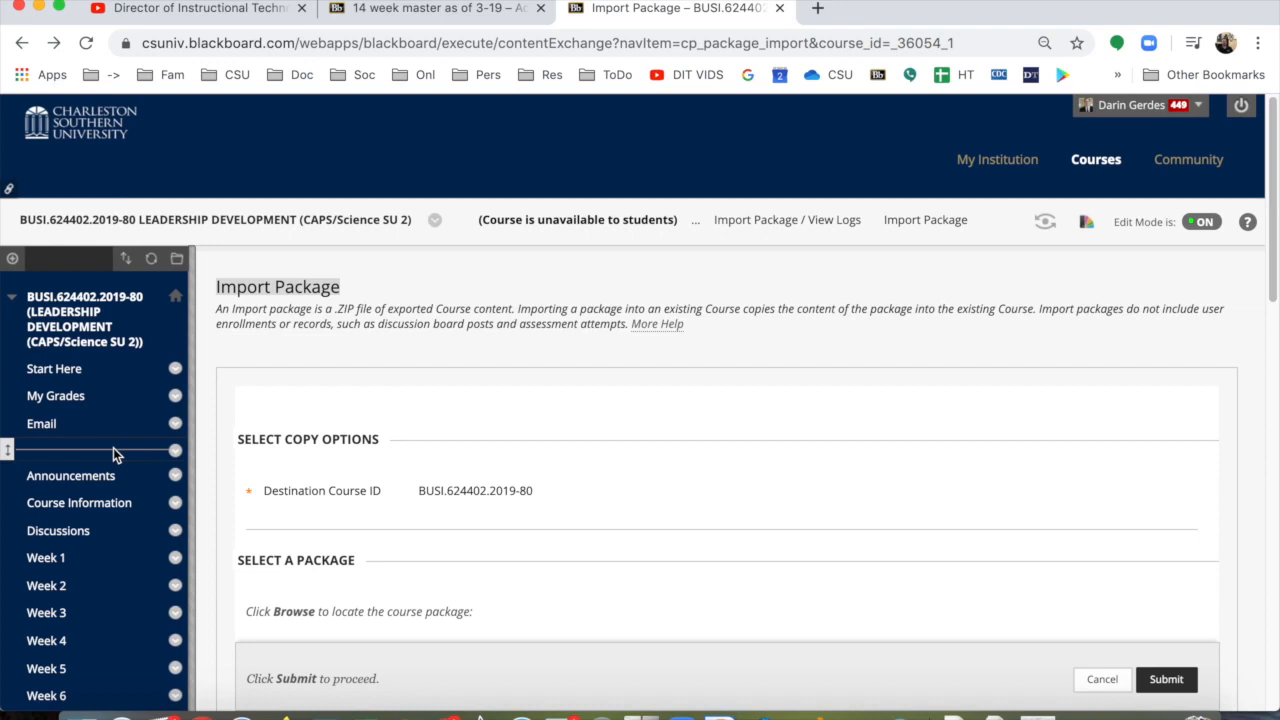
Step: In a new browser tab, find BUSI.624 among the Blackboard courses and open the Leadership Development (2019 Spring) course
left_click(819, 9)
left_click(876, 76)
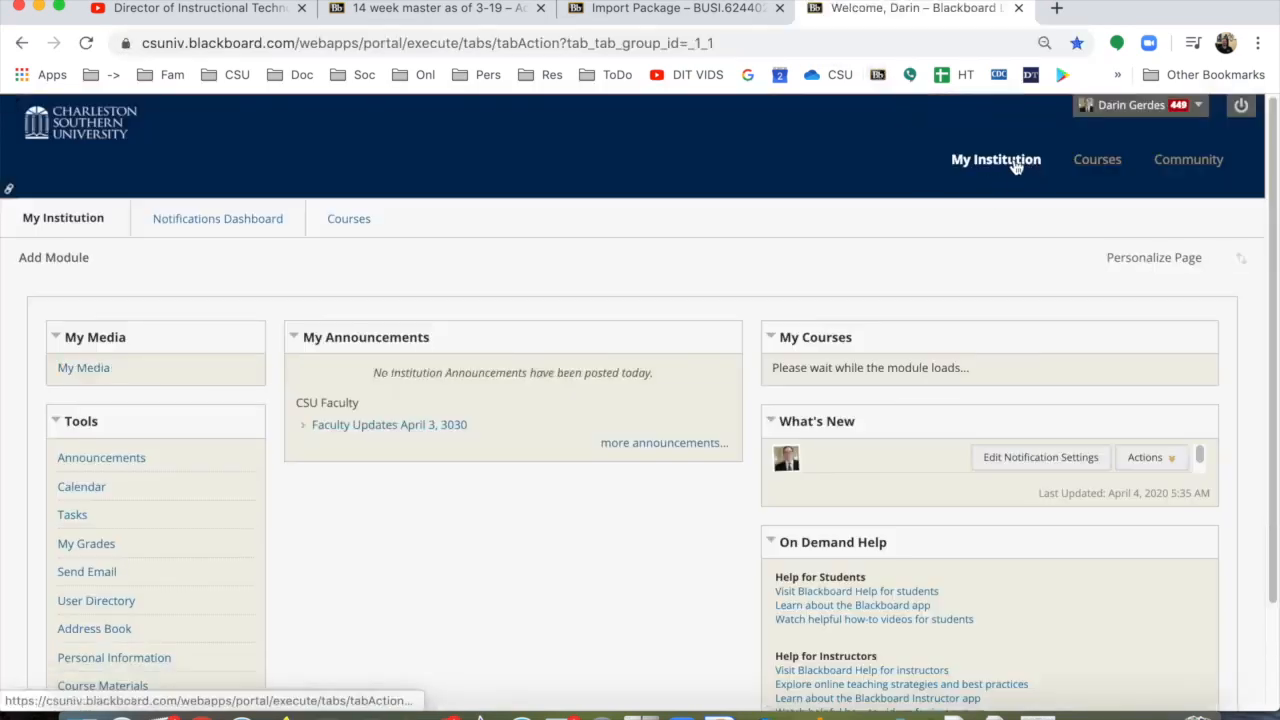
left_click(1016, 167)
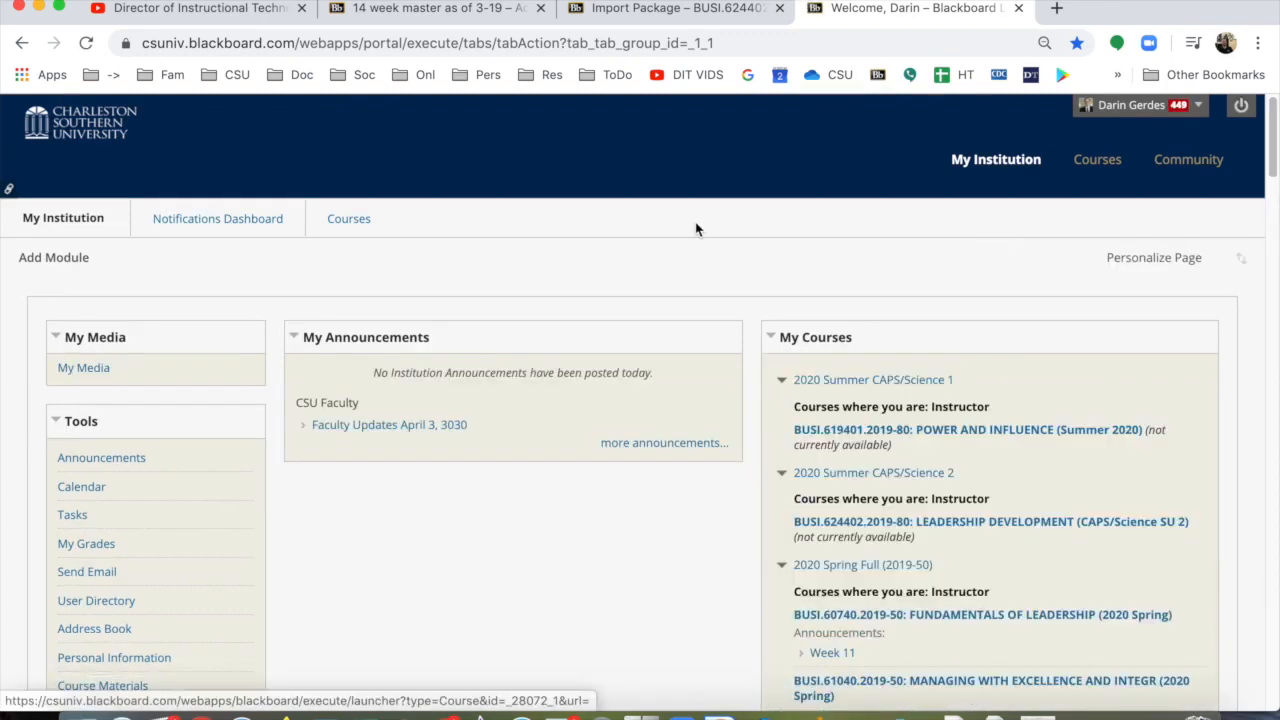
key("super+f")
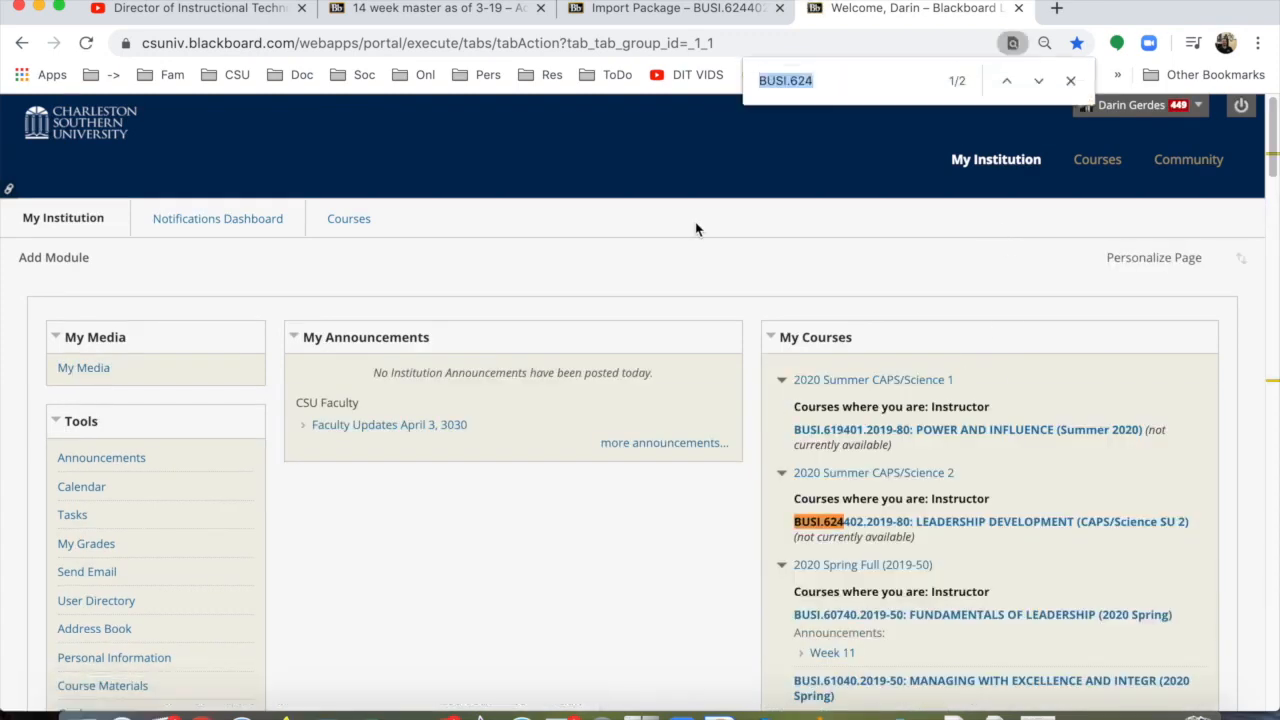
key("Return")
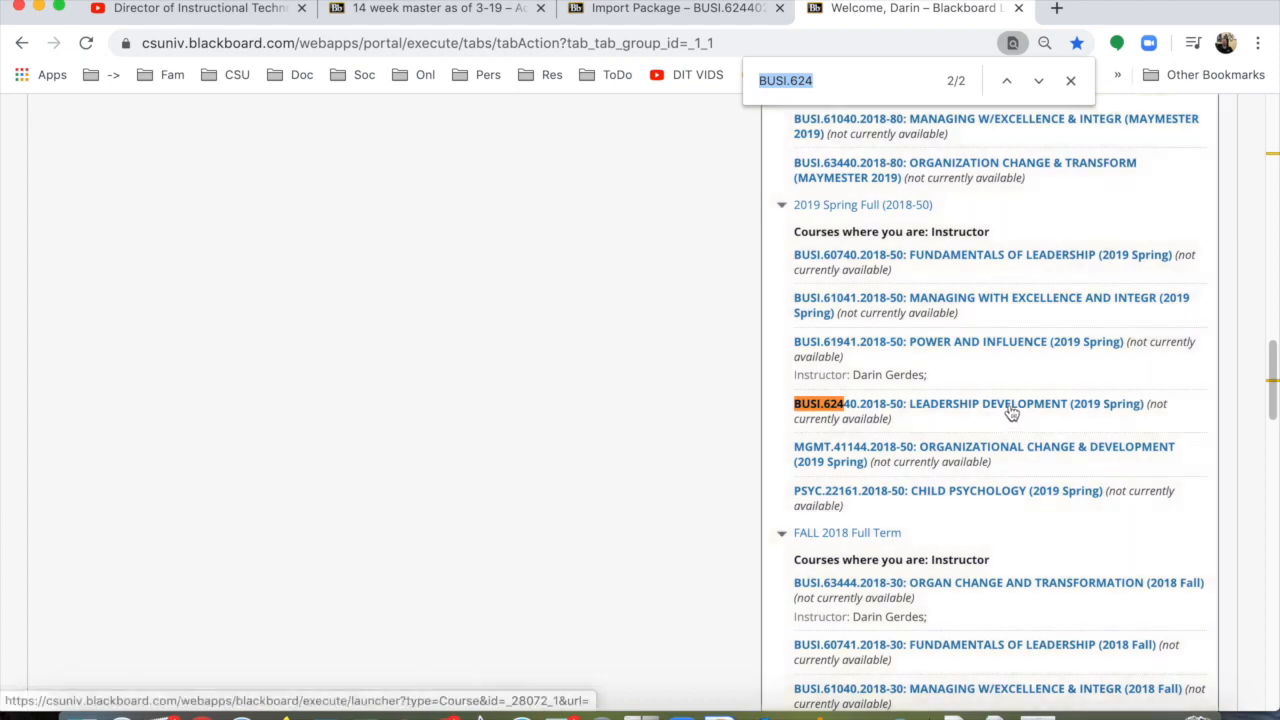
left_click(1012, 413)
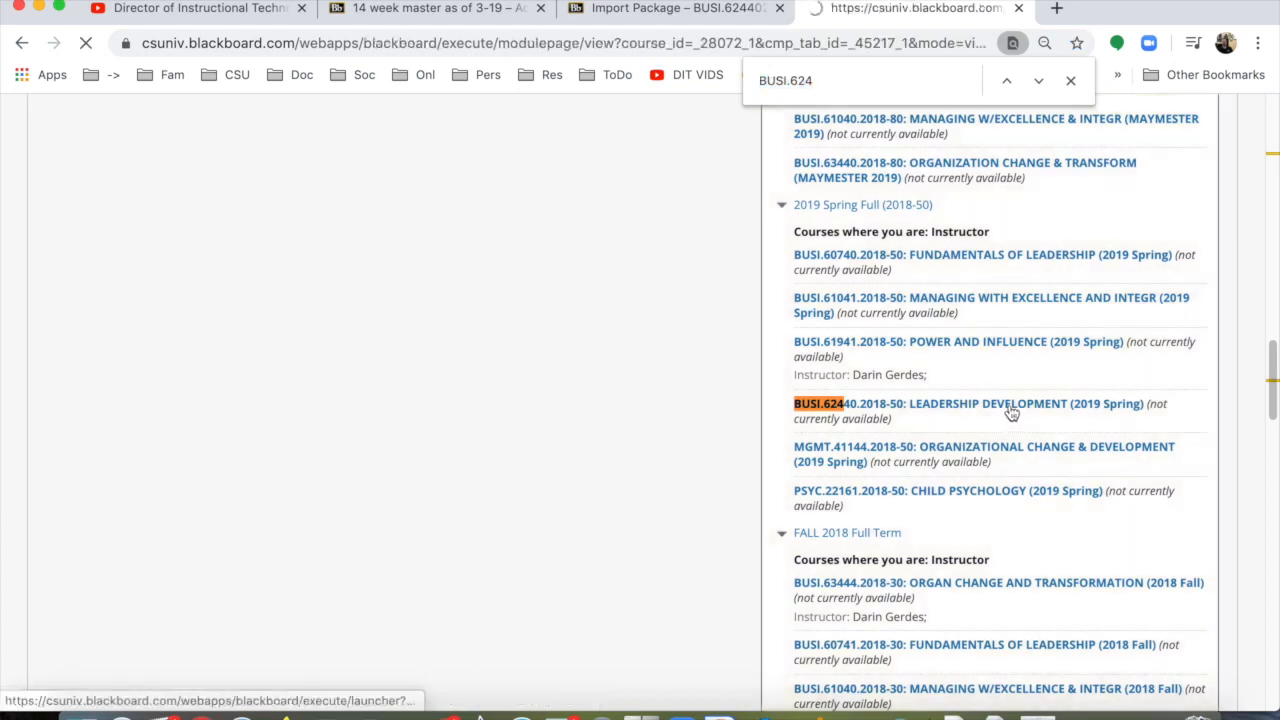
Step: Open the Course Copy utility of the Leadership Development (2019 Spring) course
scroll(132, 507, "down", 3)
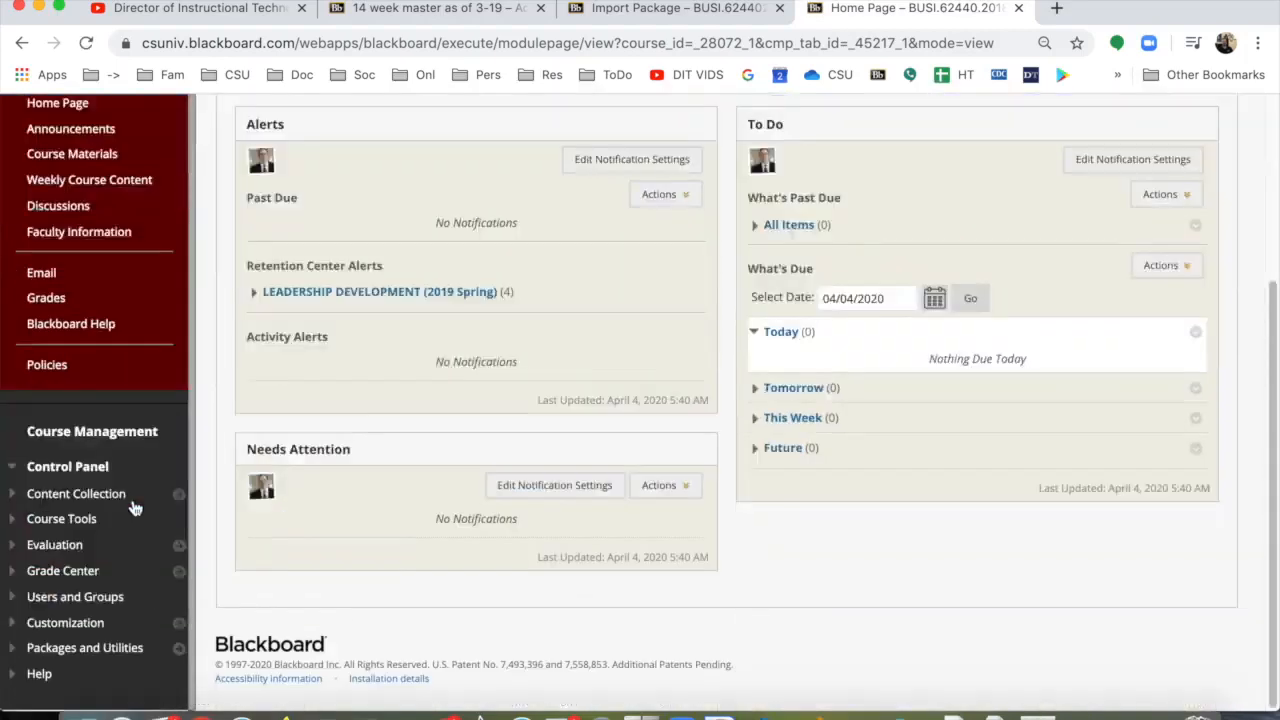
scroll(132, 507, "up", 3)
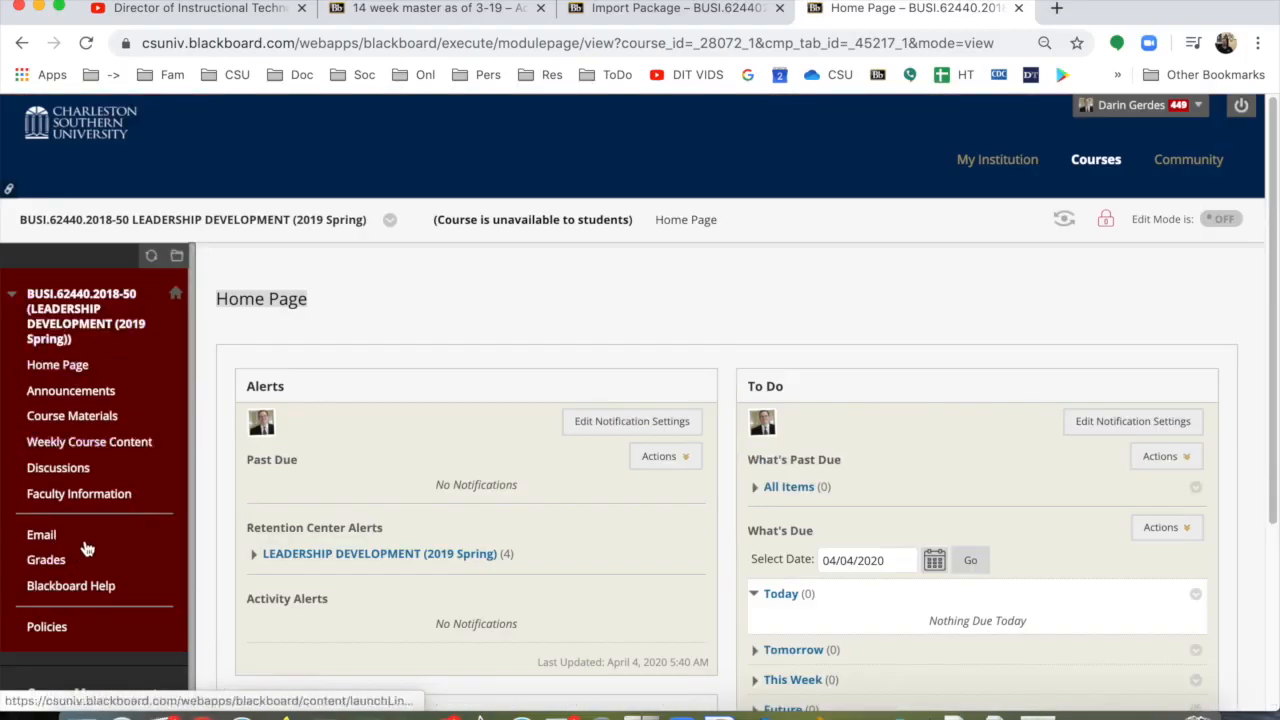
scroll(85, 546, "down", 3)
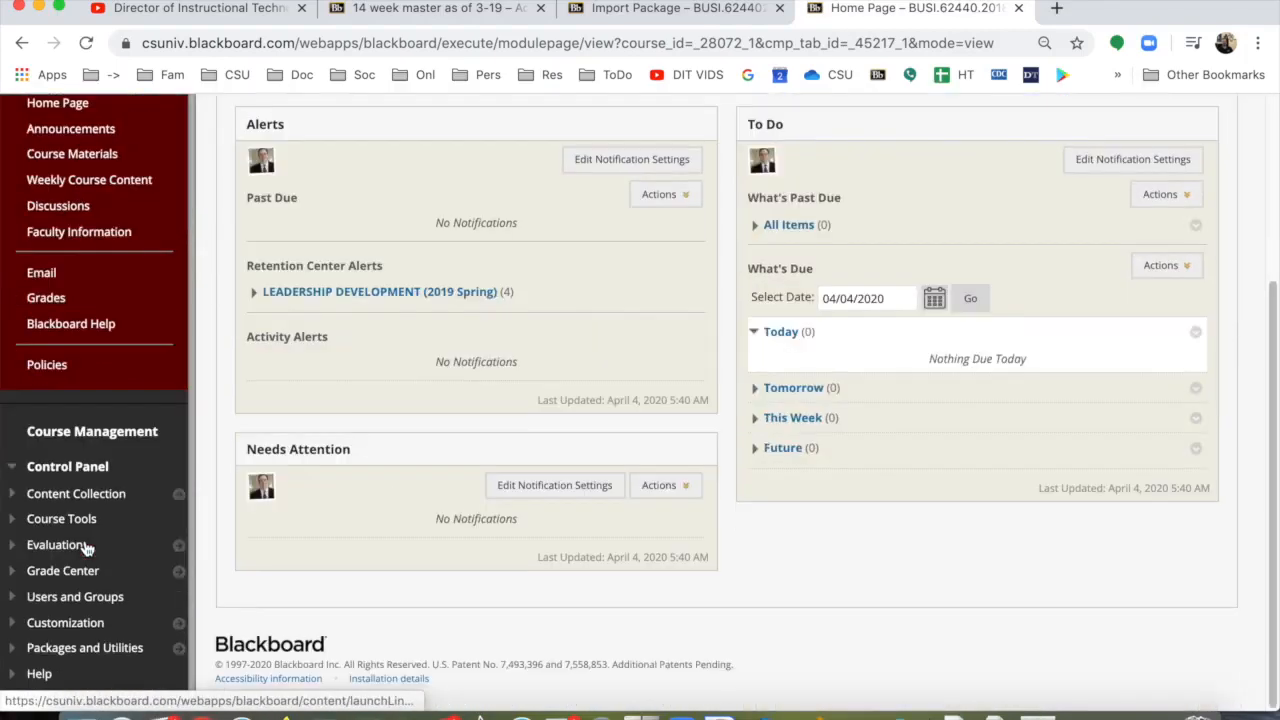
left_click(87, 650)
scroll(100, 640, "down", 3)
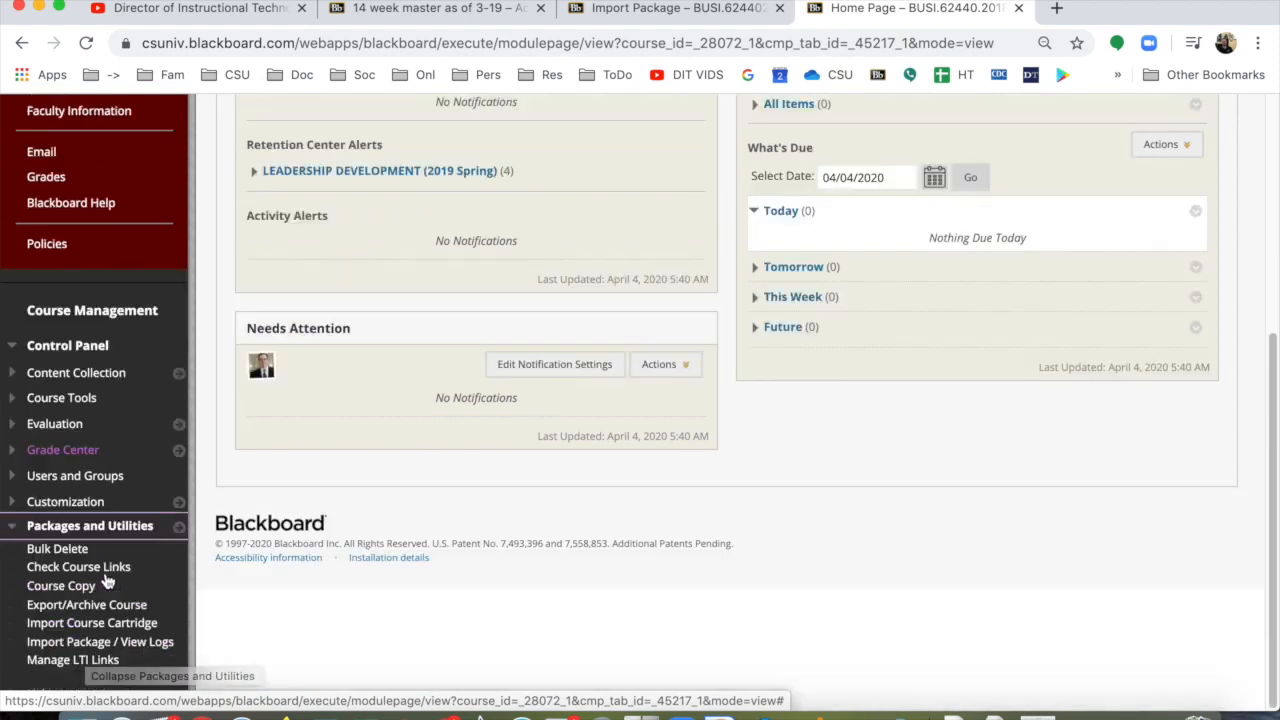
left_click(64, 587)
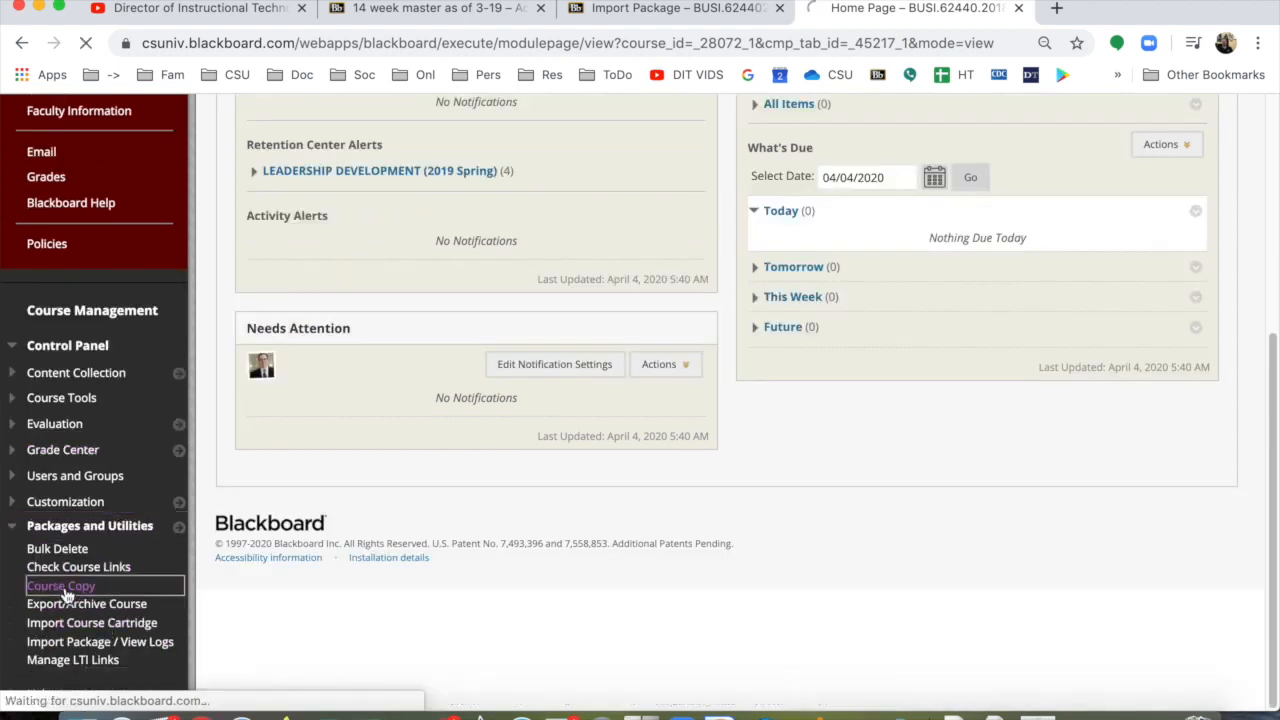
Step: Search the available courses for BUSI.624 and choose BUSI.624402.2019-80 as the destination course
left_click(610, 620)
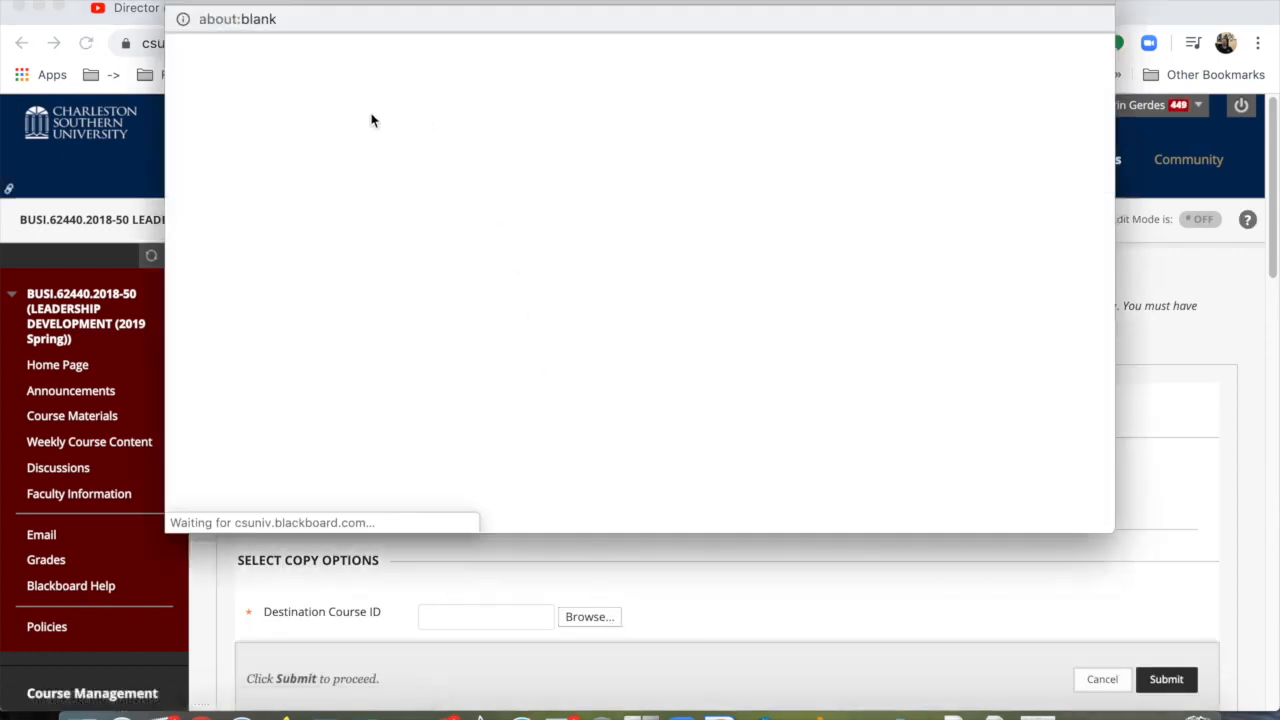
left_click(360, 147)
type("BUSI.624")
key("Return")
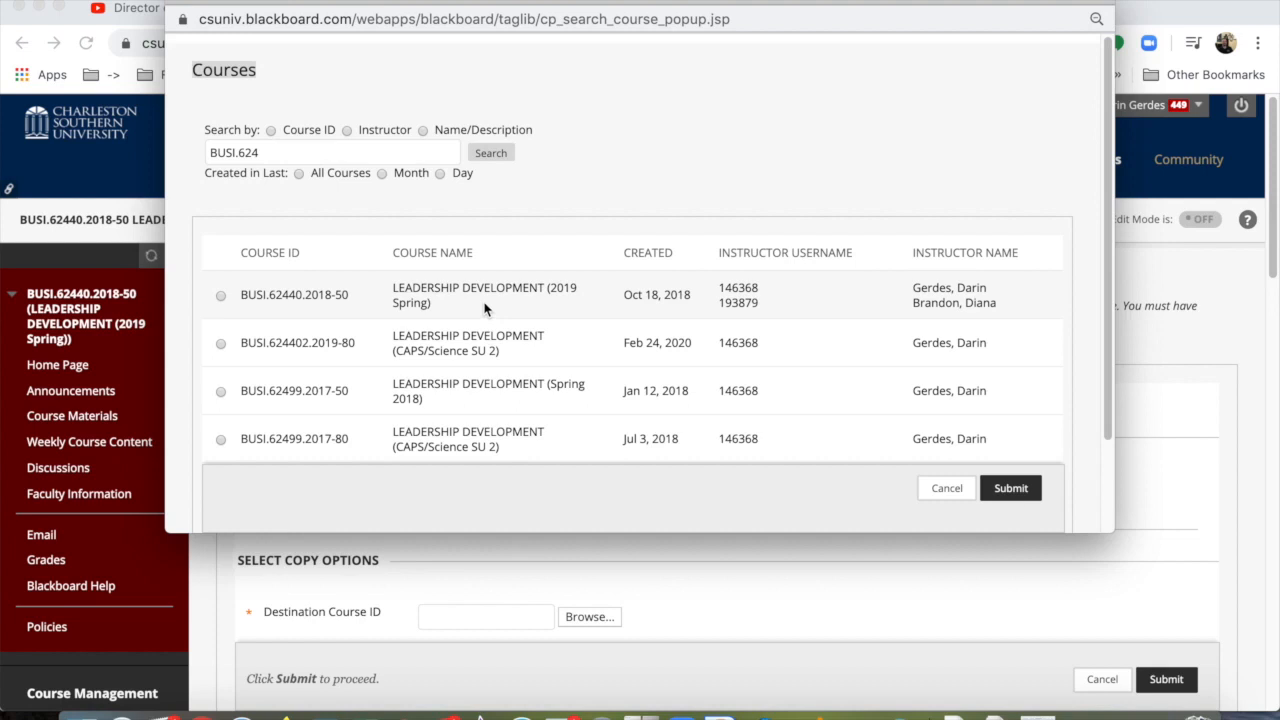
left_click(221, 343)
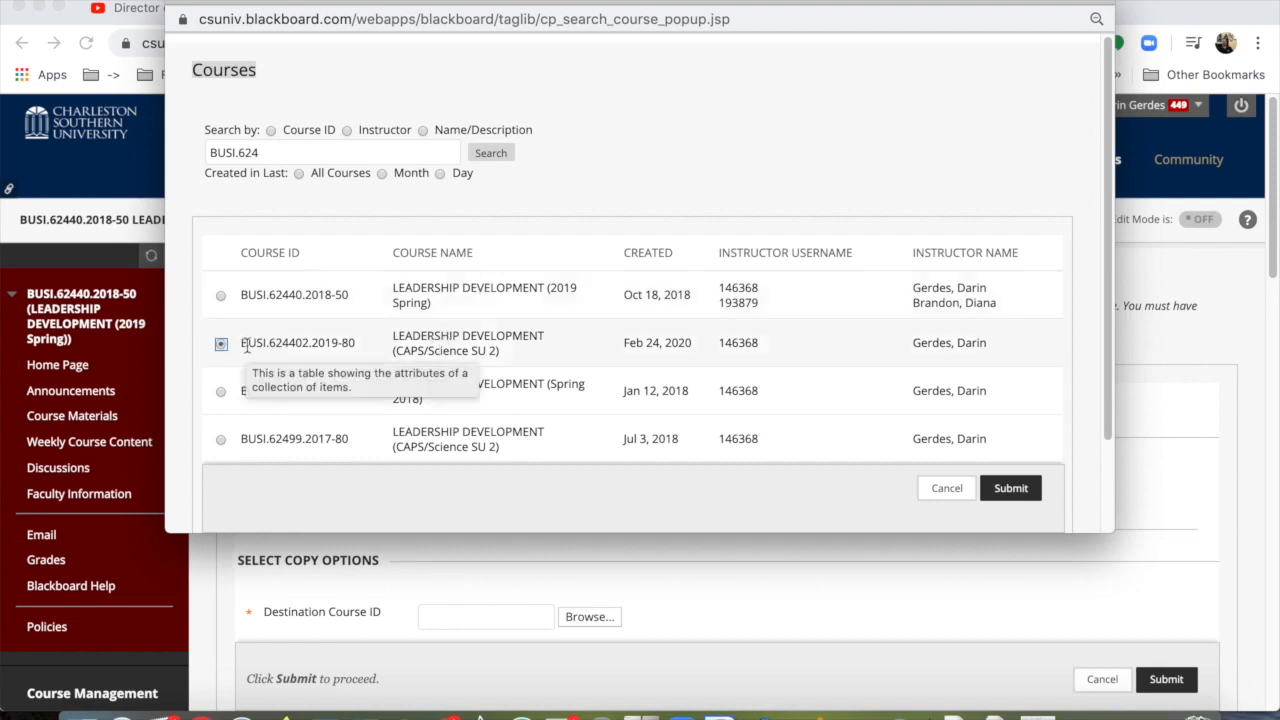
left_click(1012, 489)
Step: Include all Content Areas and every course material from Announcements through Journals, including Grade Center Columns and Settings, leaving out Adaptive Release Rules
scroll(634, 460, "down", 20)
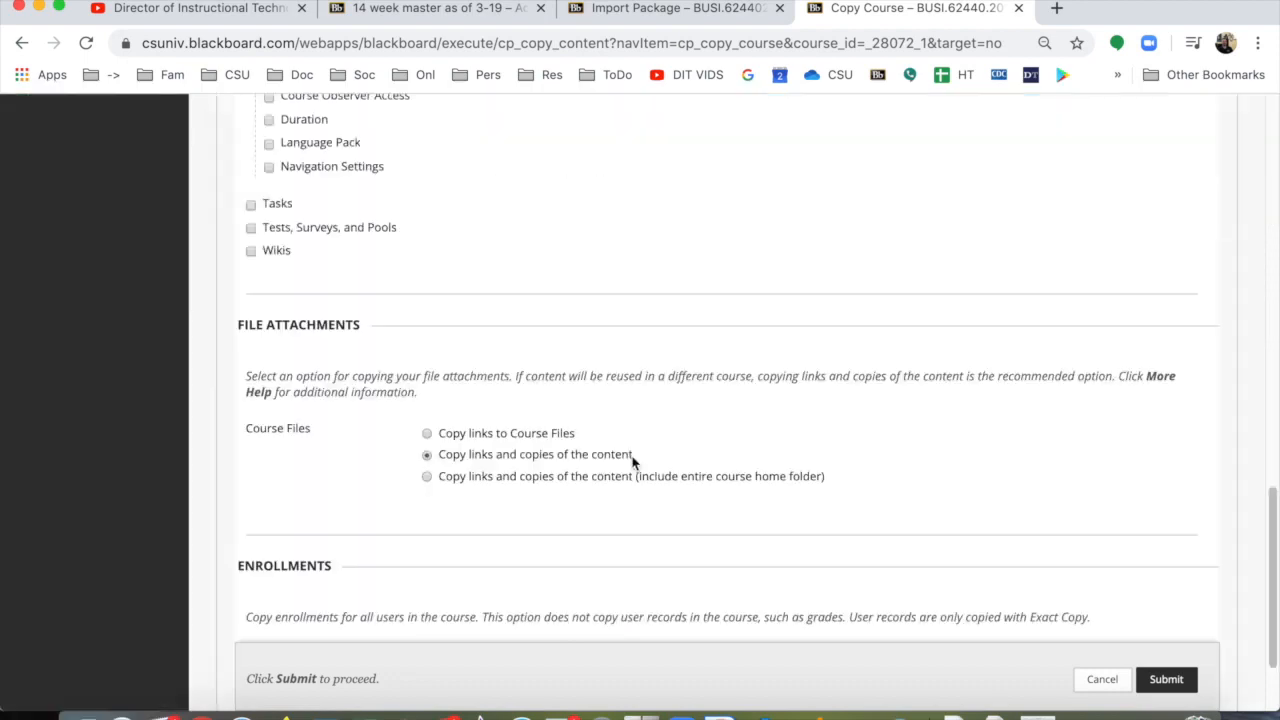
scroll(629, 463, "up", 6)
scroll(565, 457, "up", 2)
left_click(251, 234)
scroll(363, 396, "down", 1)
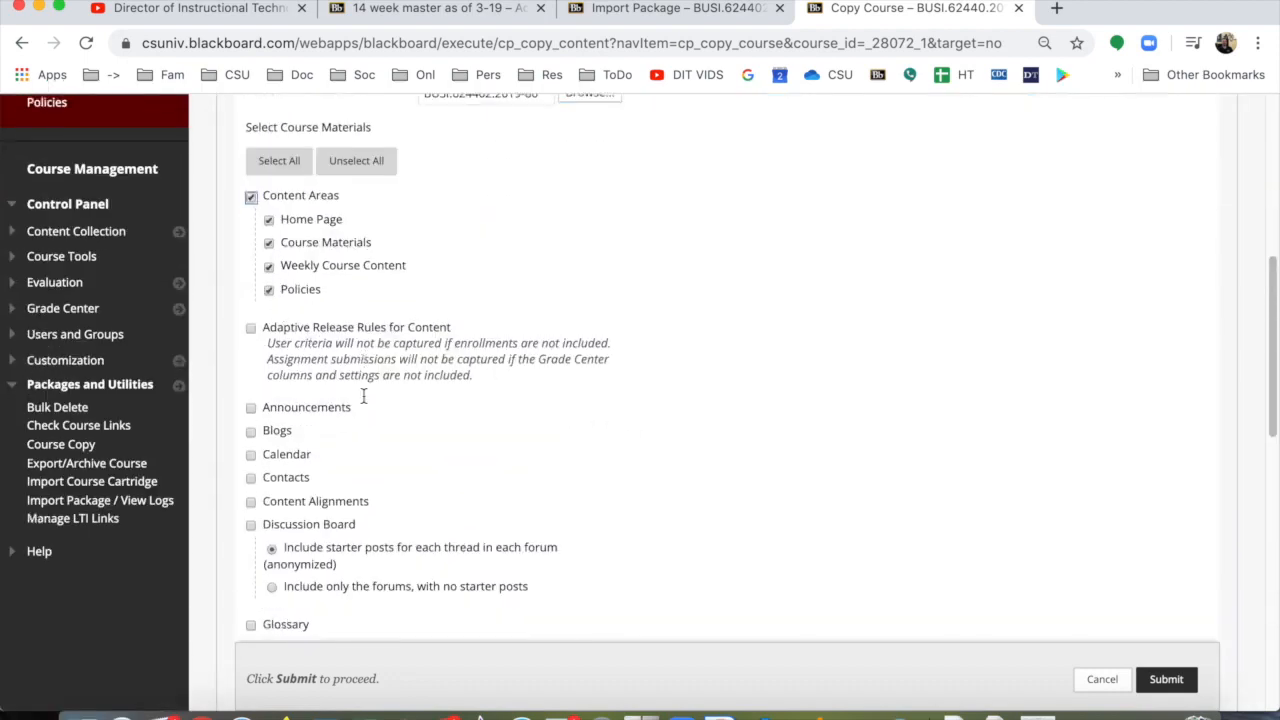
scroll(285, 333, "down", 3)
left_click(251, 319)
left_click(251, 343)
left_click(251, 366)
left_click(251, 413)
left_click(251, 513)
left_click(251, 560)
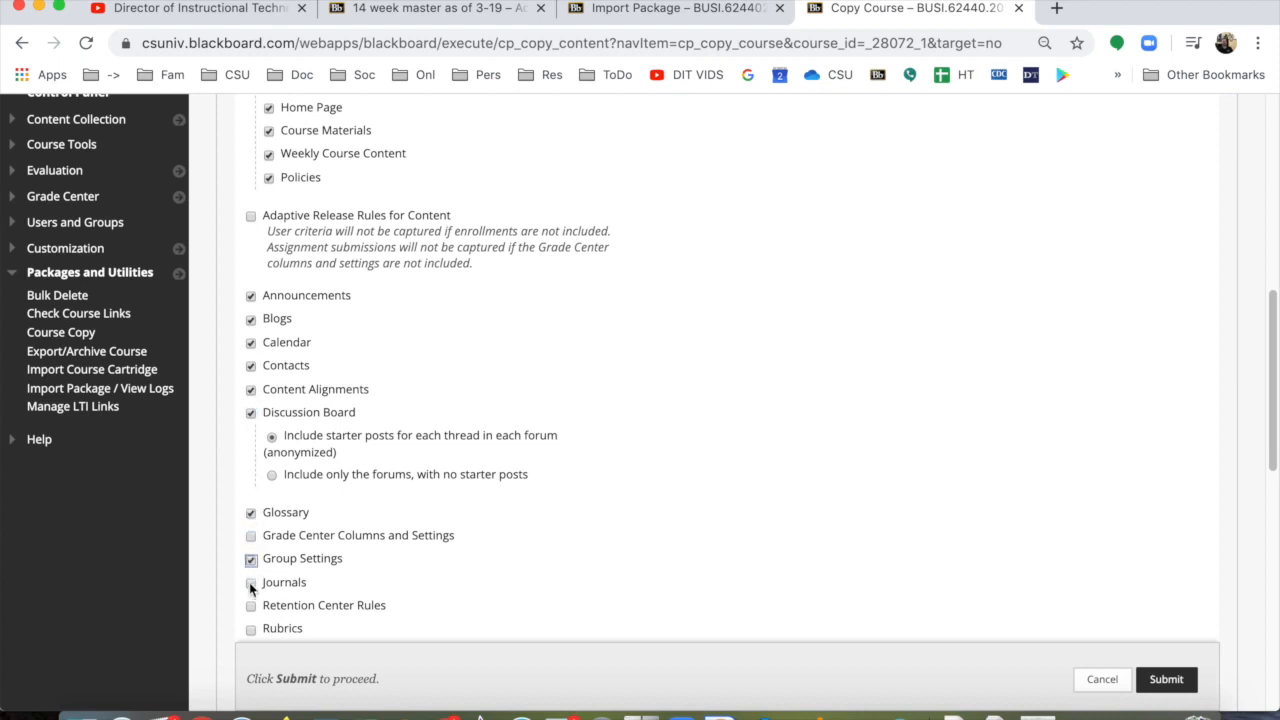
left_click(251, 538)
Step: Add Retention Center Rules, Rubrics, all Settings, Tasks, Tests, Surveys, and Pools, and Wikis to the copy, and submit it without enrollments
scroll(250, 570, "down", 1)
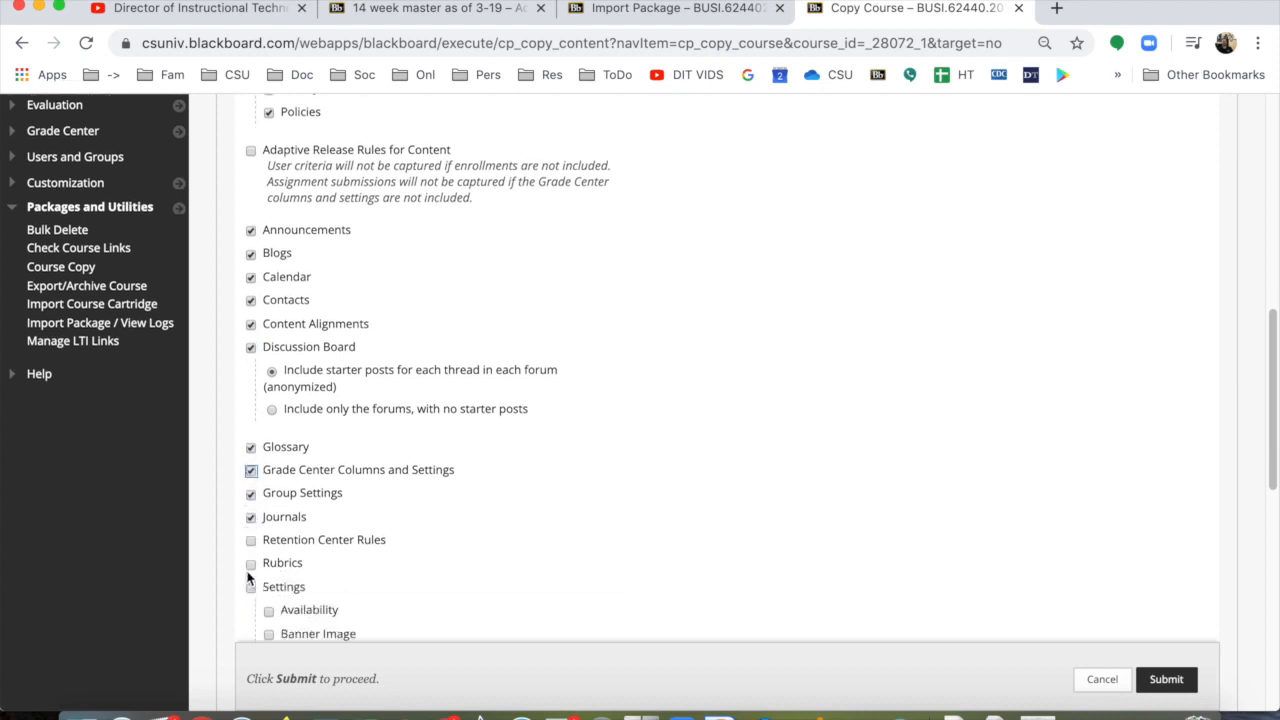
left_click(251, 539)
left_click(251, 560)
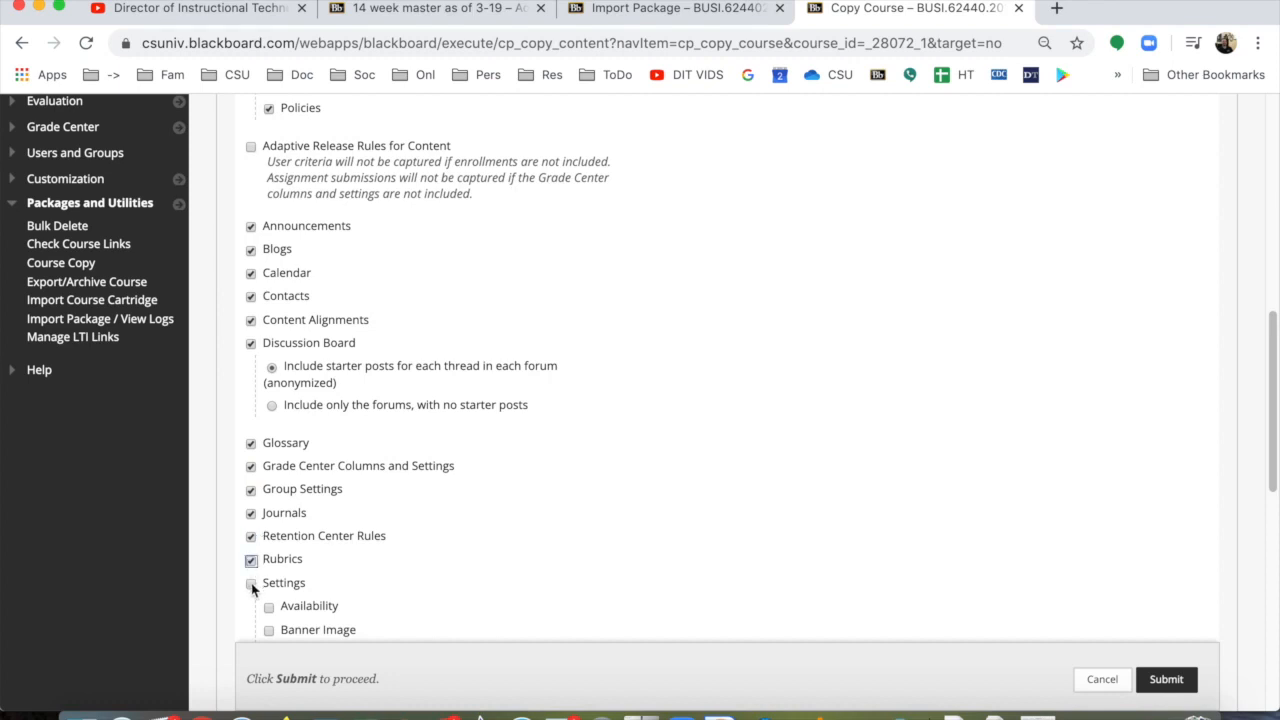
left_click(251, 583)
scroll(334, 528, "down", 10)
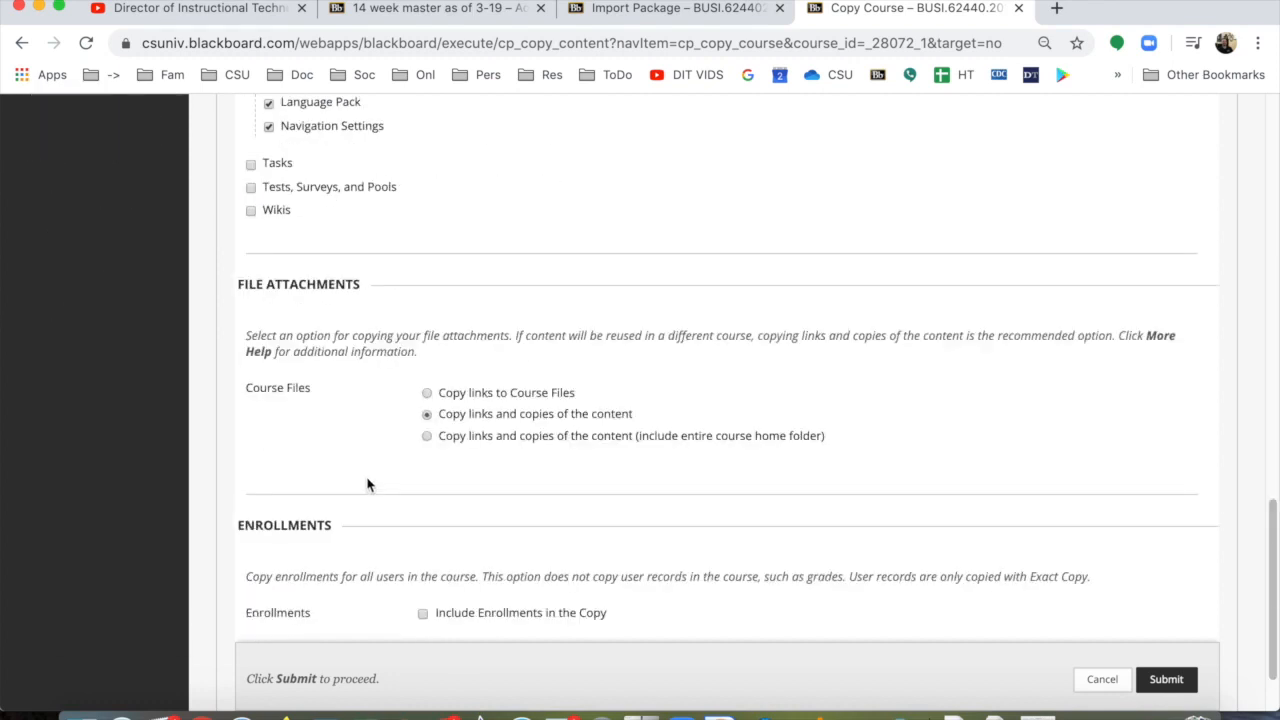
left_click(251, 166)
left_click(251, 189)
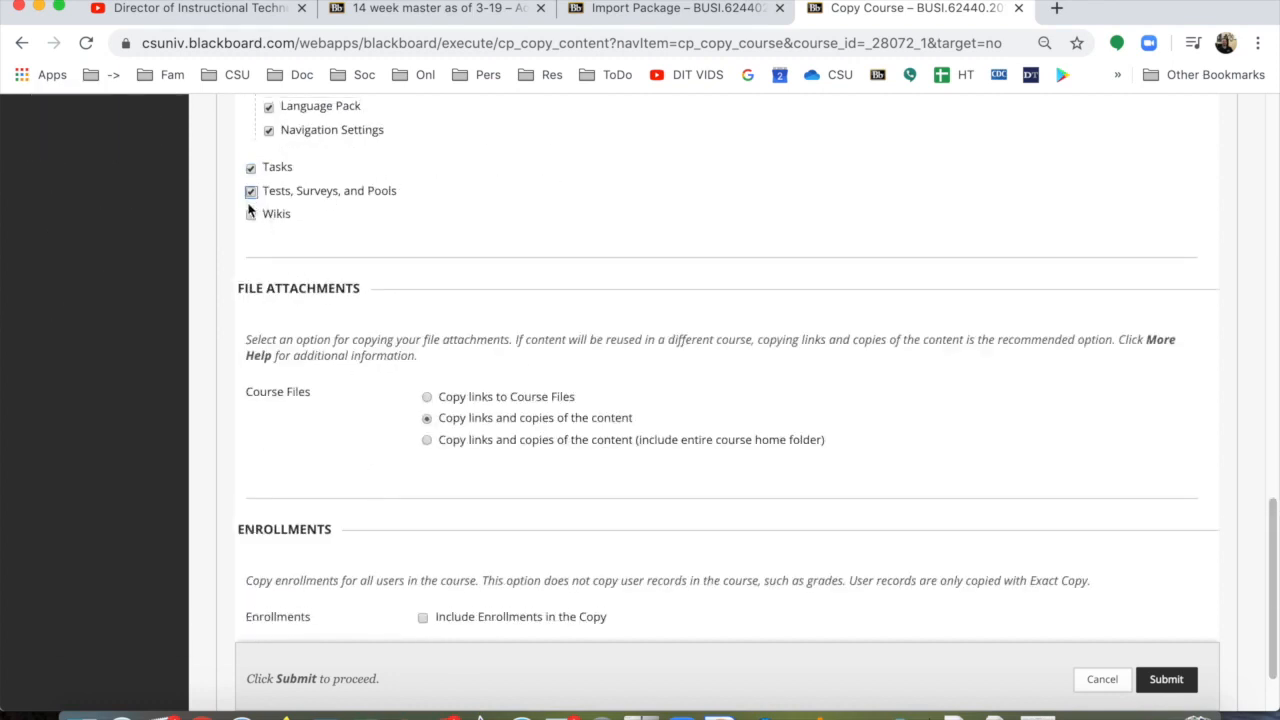
left_click(251, 216)
scroll(540, 480, "down", 3)
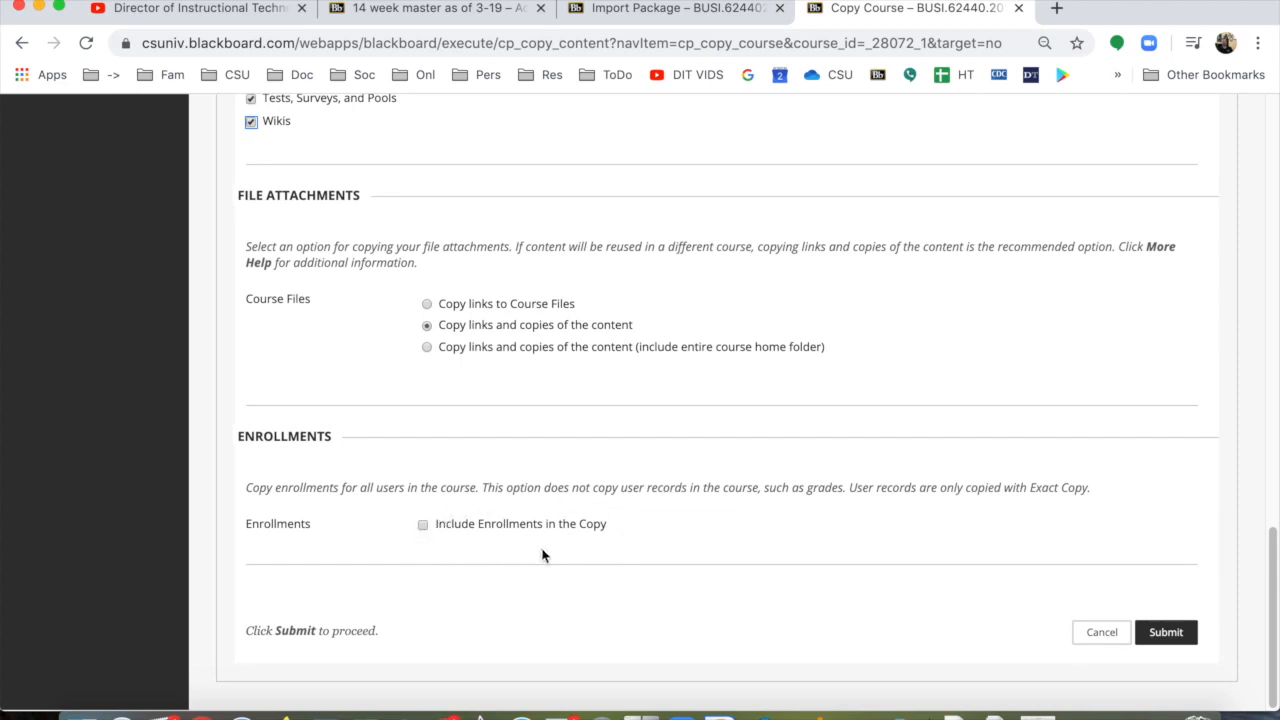
left_click(1165, 633)
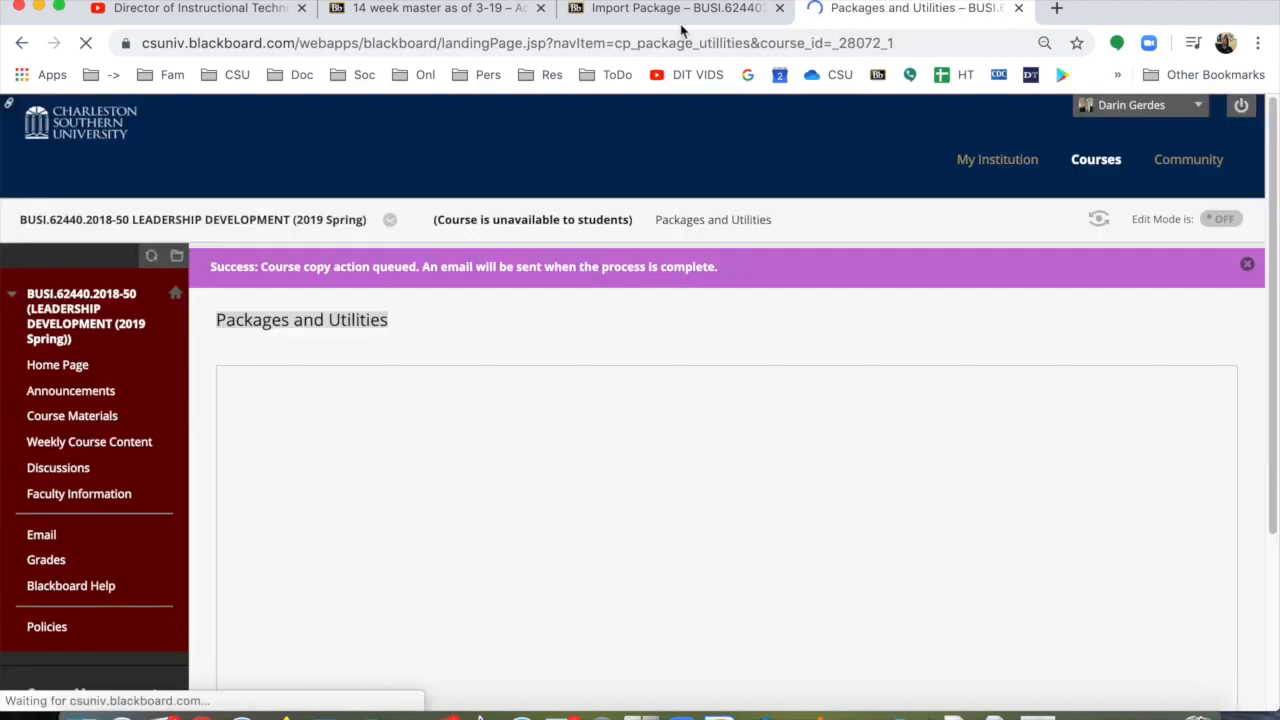
Step: Return to the BUSI.624402.2019-80 course, check its menu for the copied links, and open Weekly Course Content
left_click(668, 14)
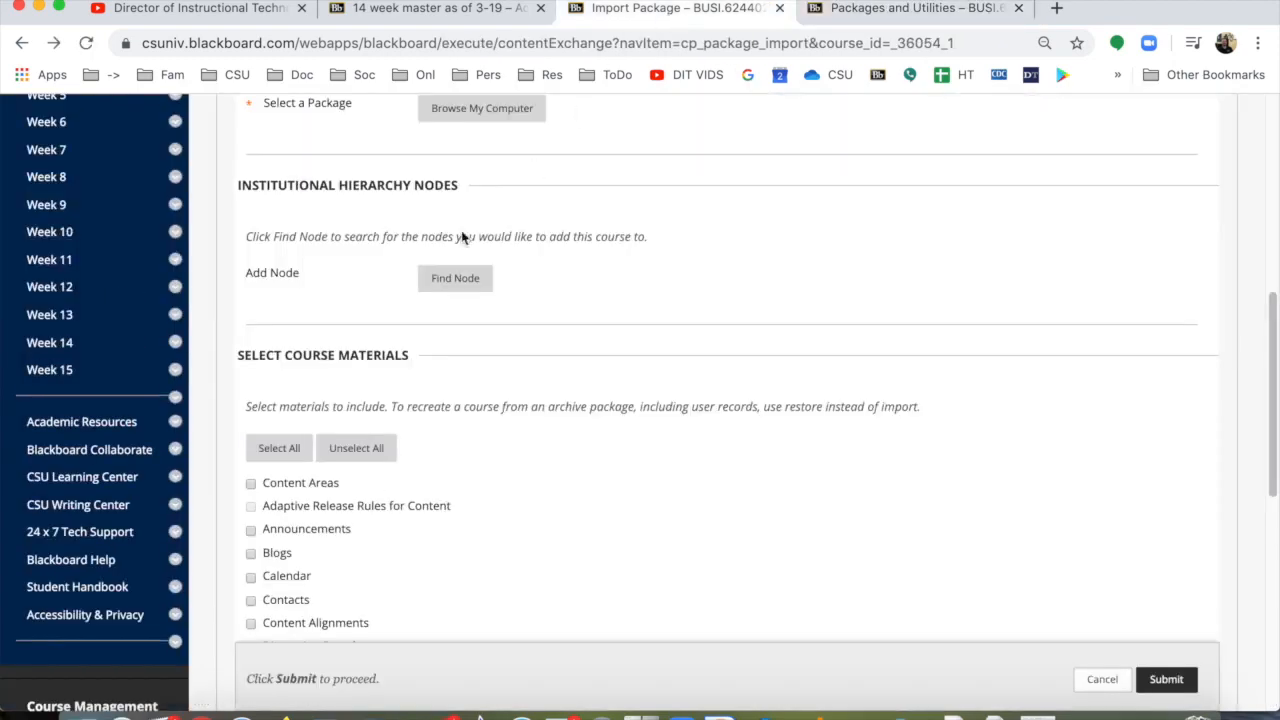
scroll(60, 427, "up", 6)
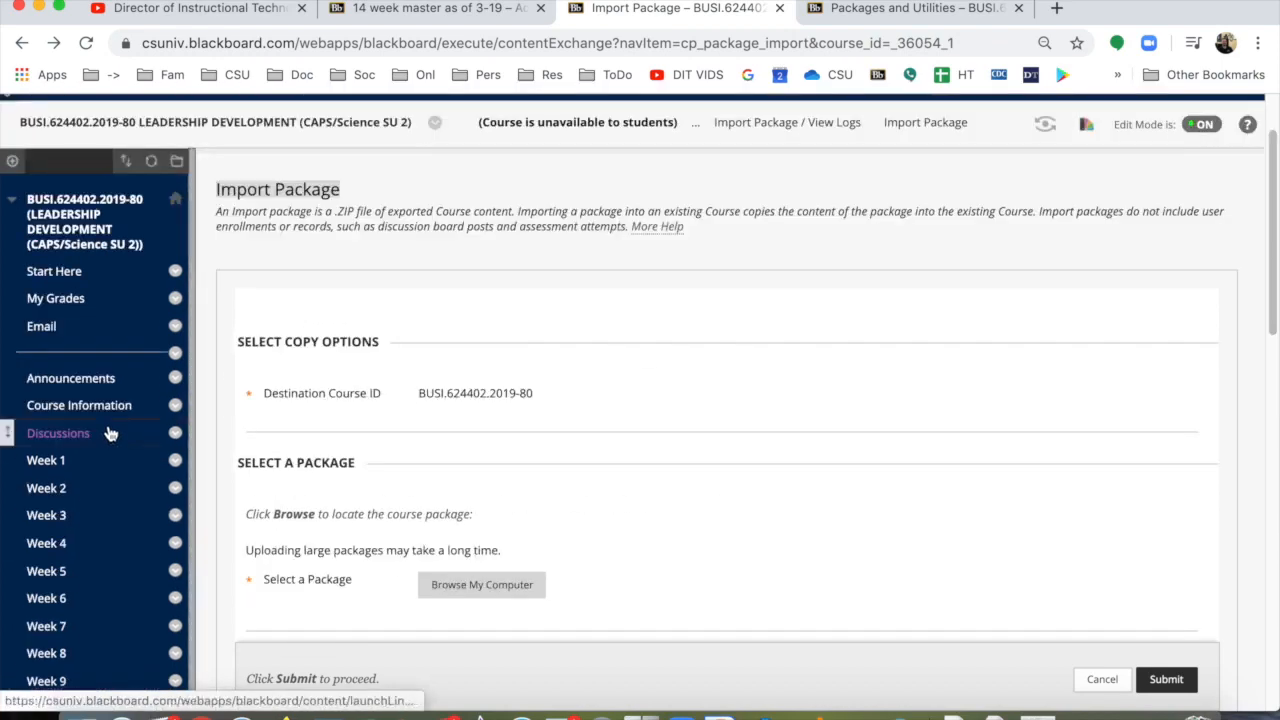
scroll(110, 433, "down", 5)
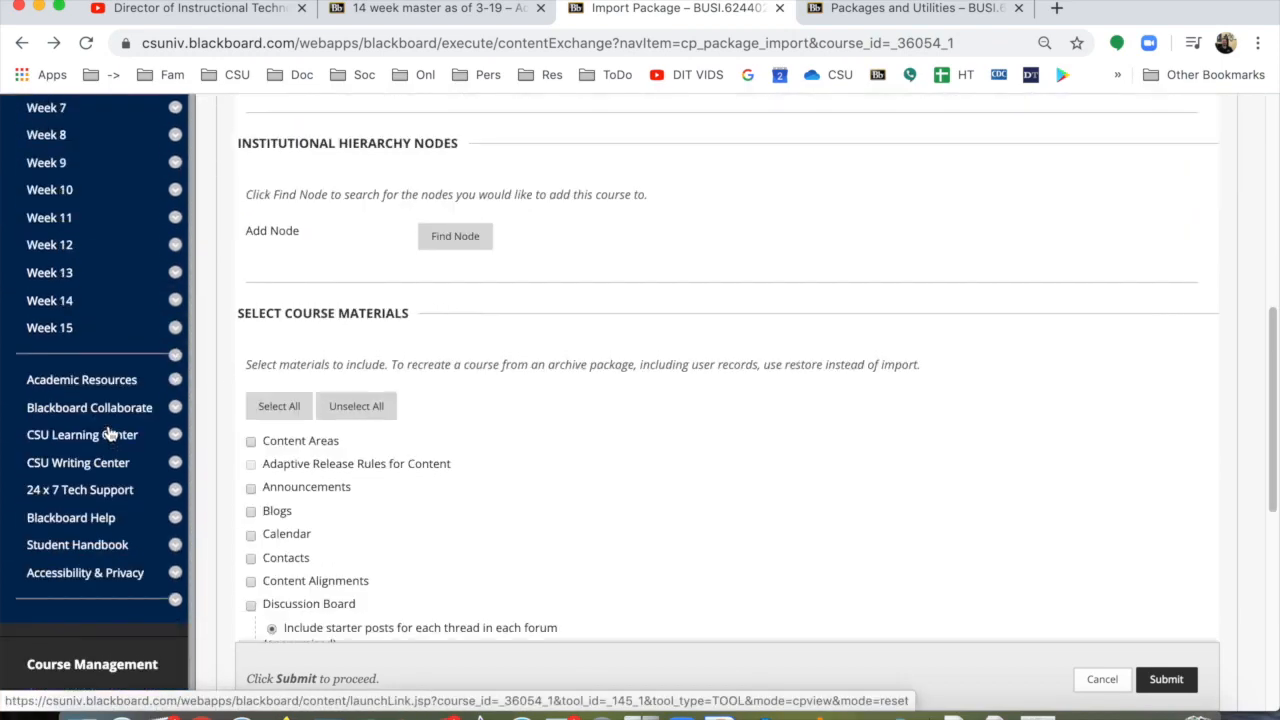
scroll(110, 433, "up", 4)
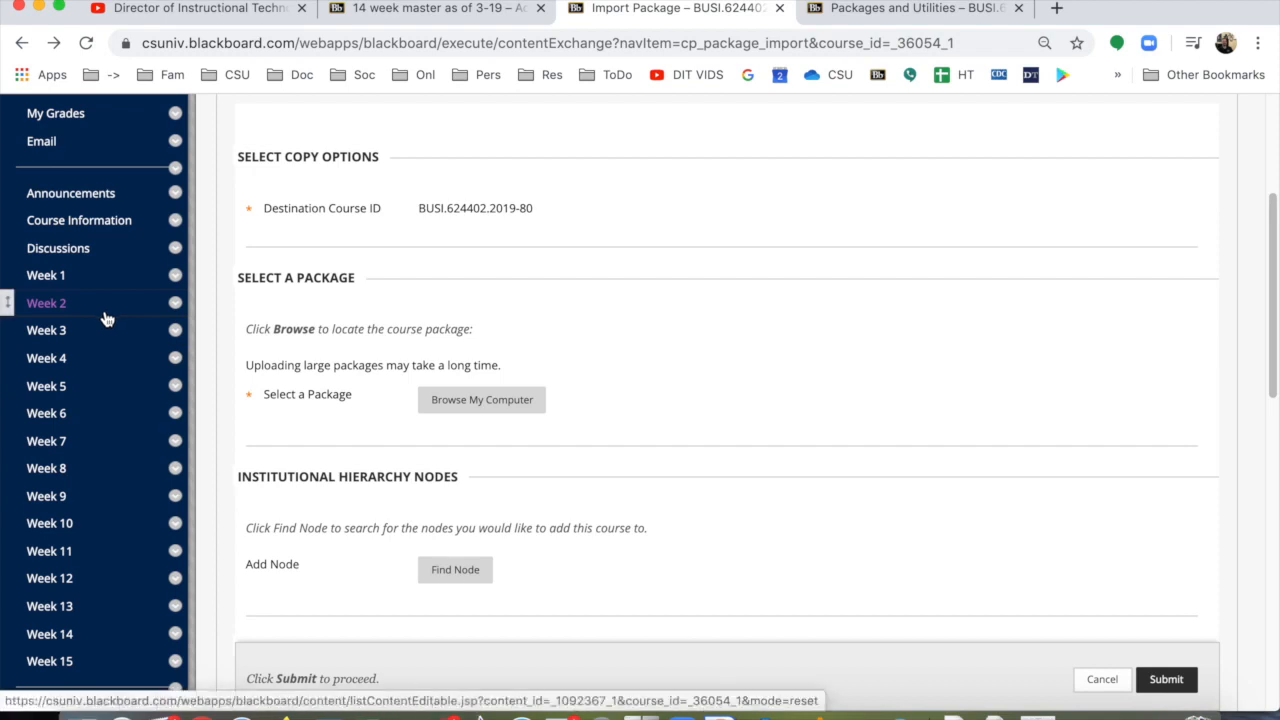
scroll(107, 318, "down", 1)
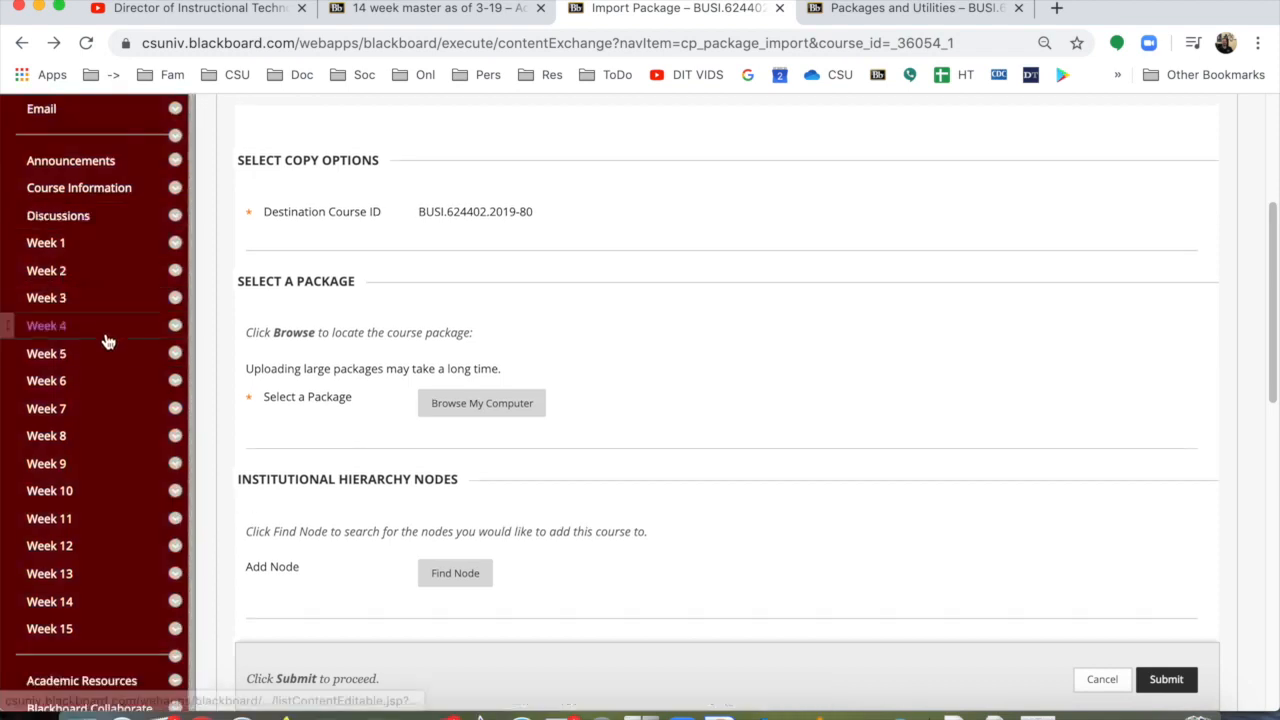
scroll(107, 341, "down", 10)
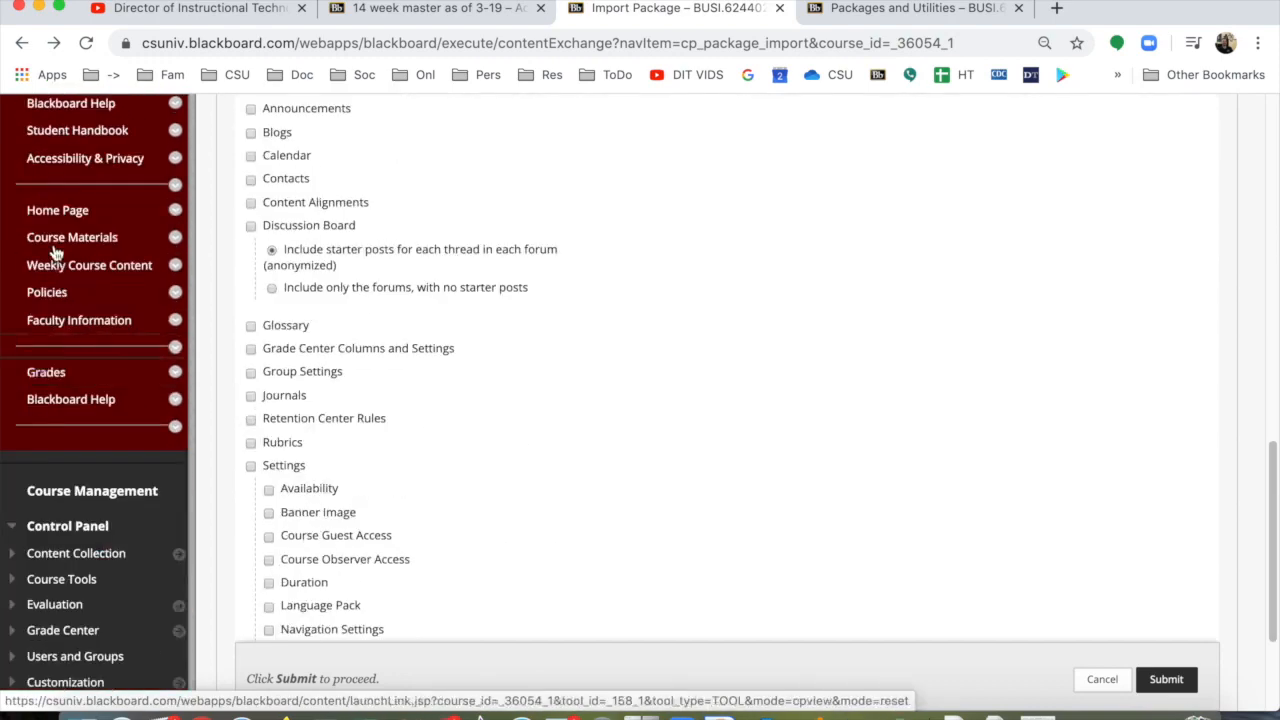
left_click(107, 274)
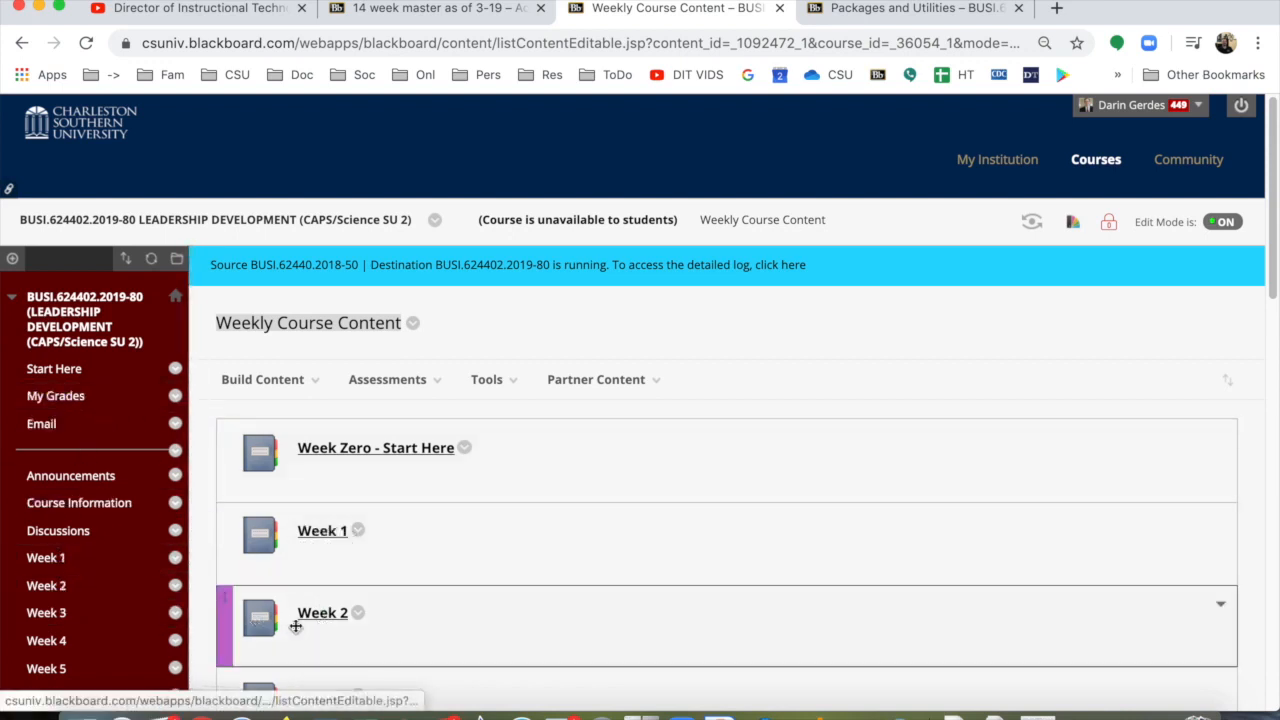
Step: Open the Week 1 module in the weekly content and go to its Read and Review folder
left_click(358, 531)
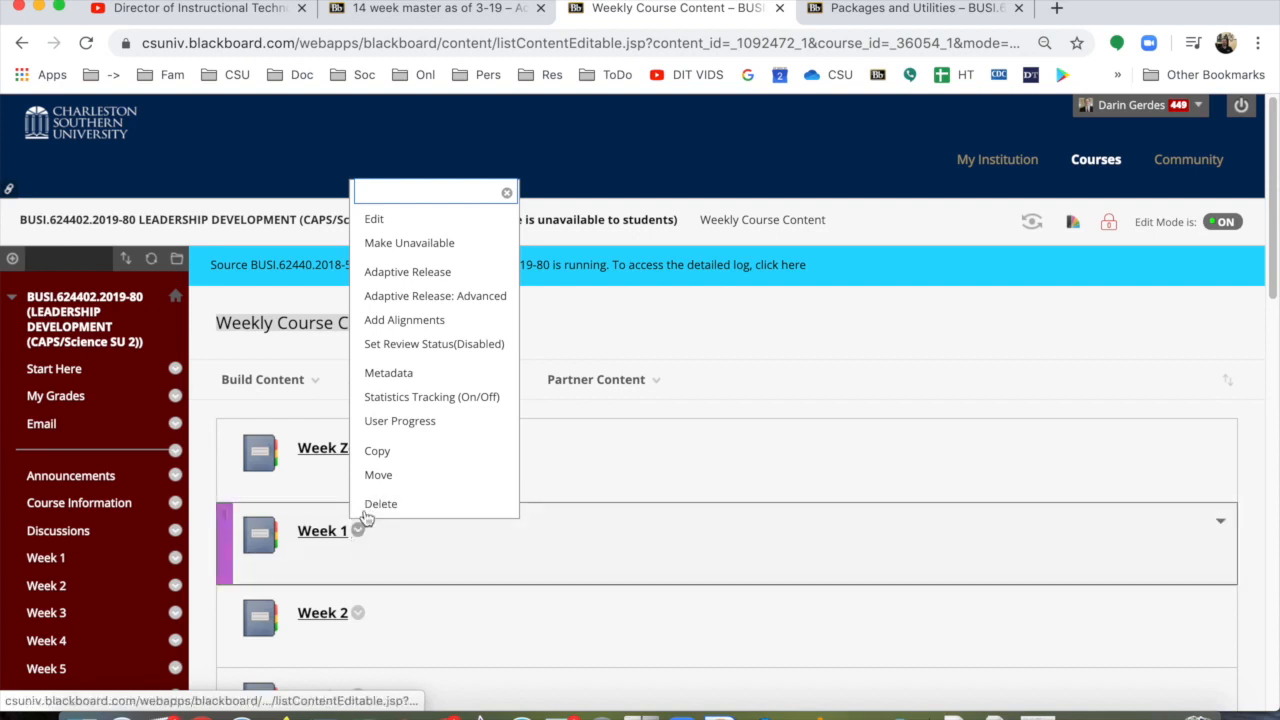
left_click(333, 536)
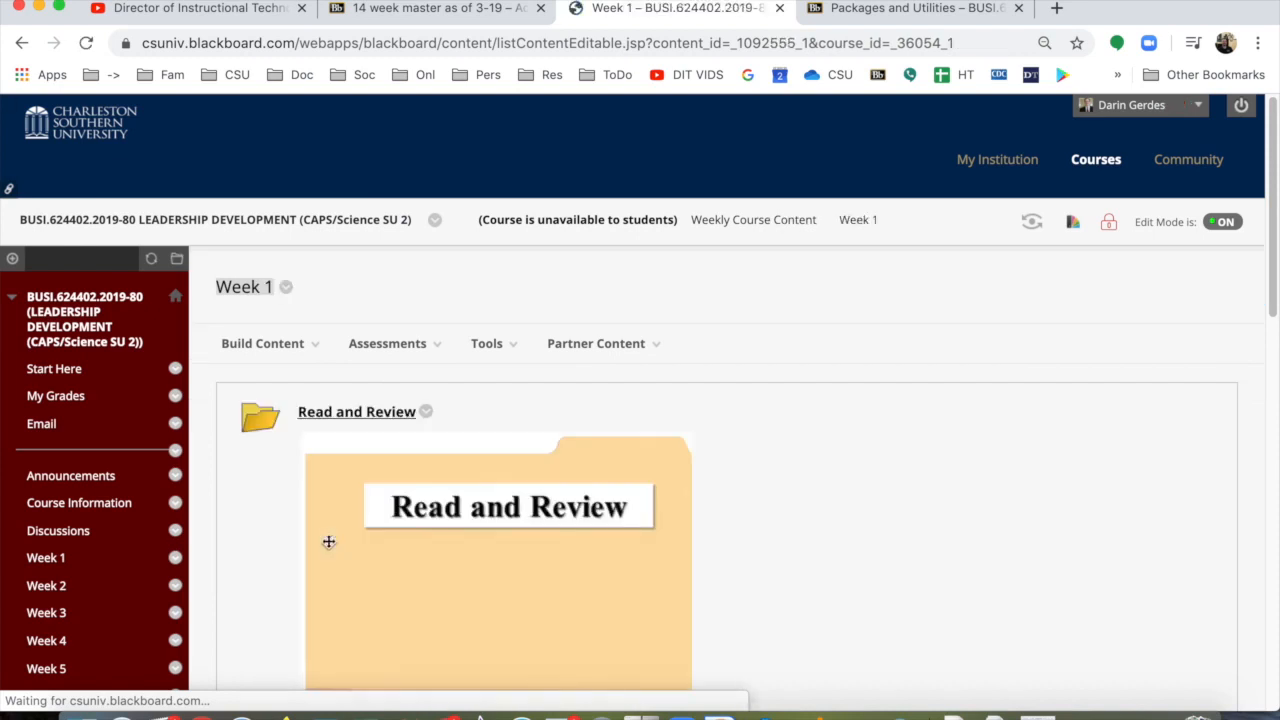
left_click(284, 360)
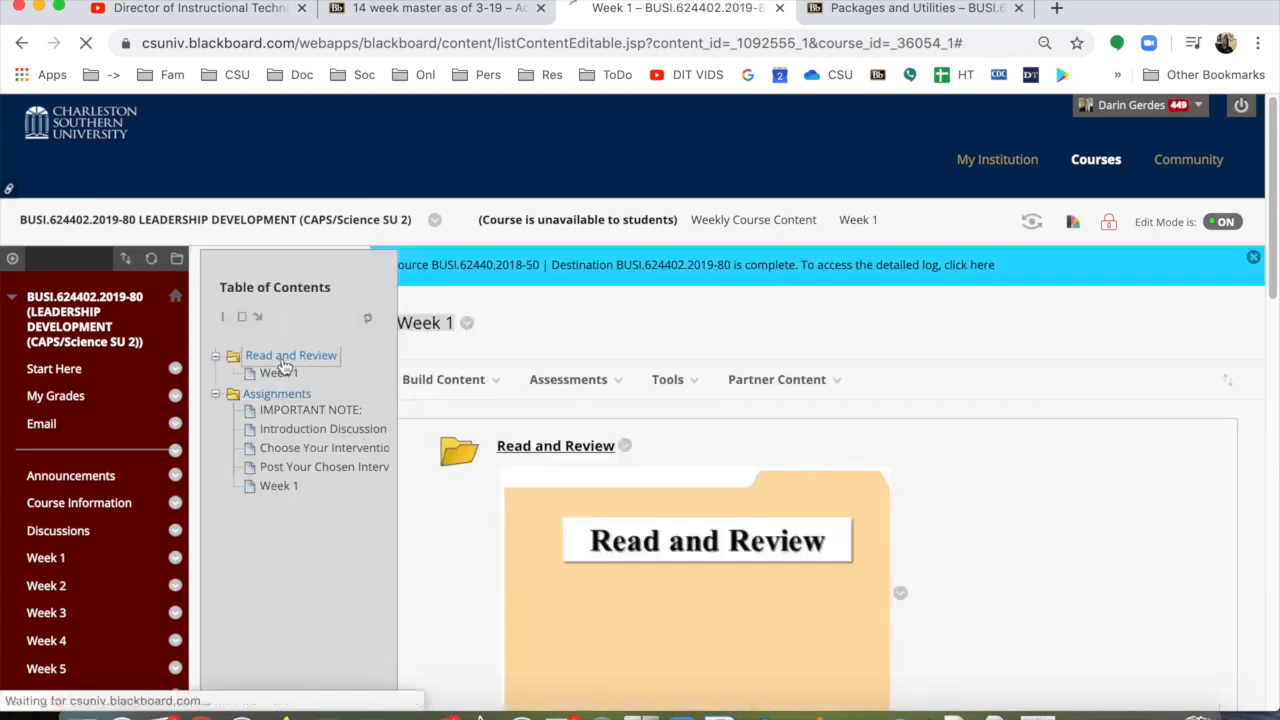
left_click(450, 380)
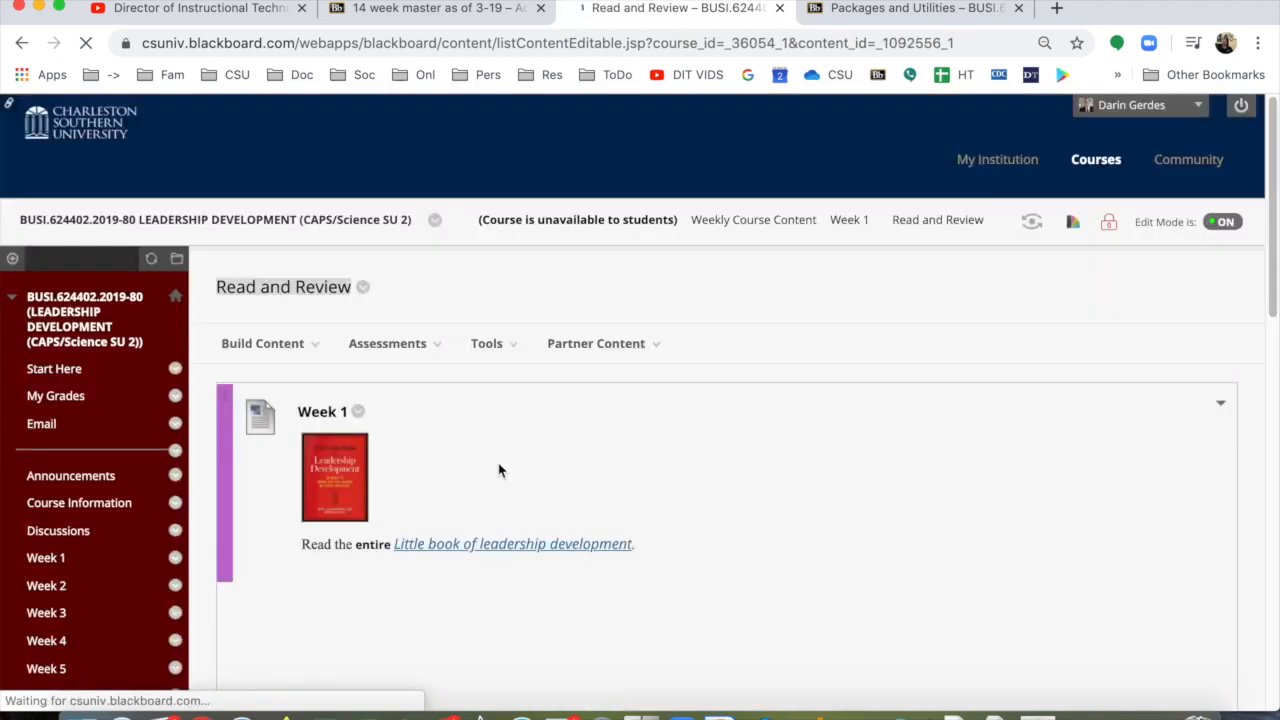
Step: Copy the Week 1 reading item to the /Week 1/1.2 Read and Study folder of the same course
left_click(557, 446)
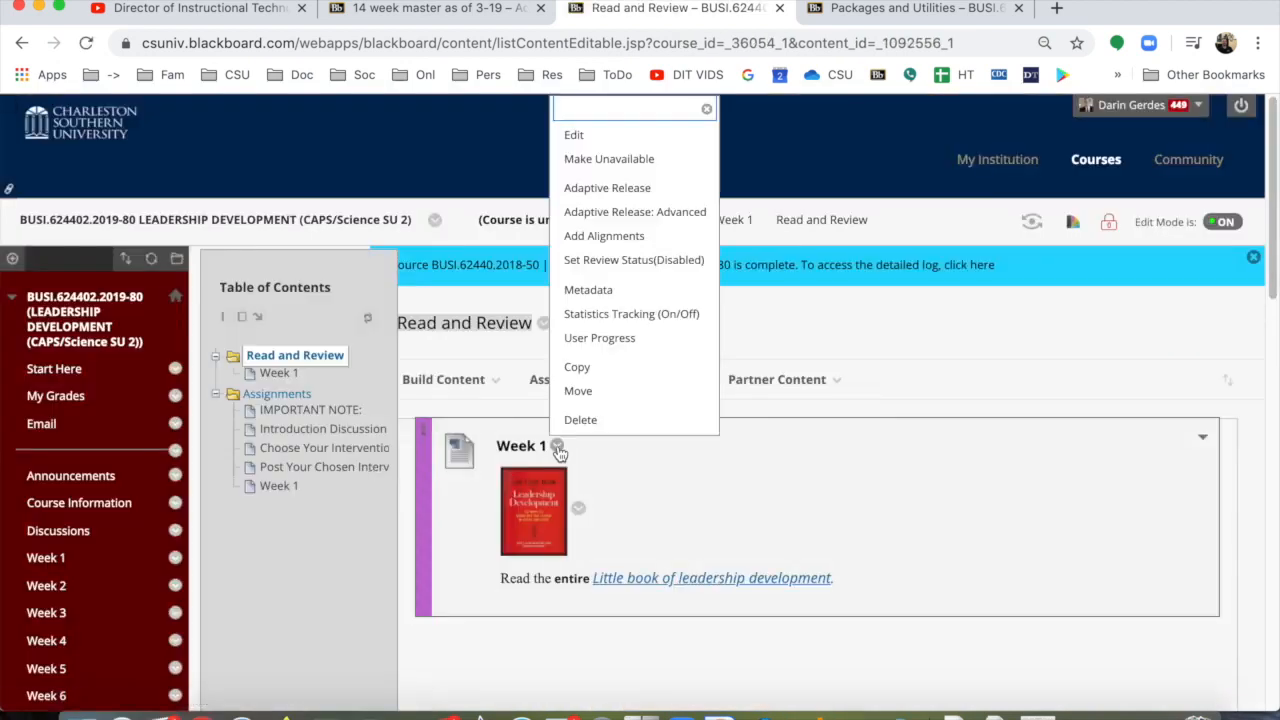
left_click(586, 366)
mouse_move(592, 380)
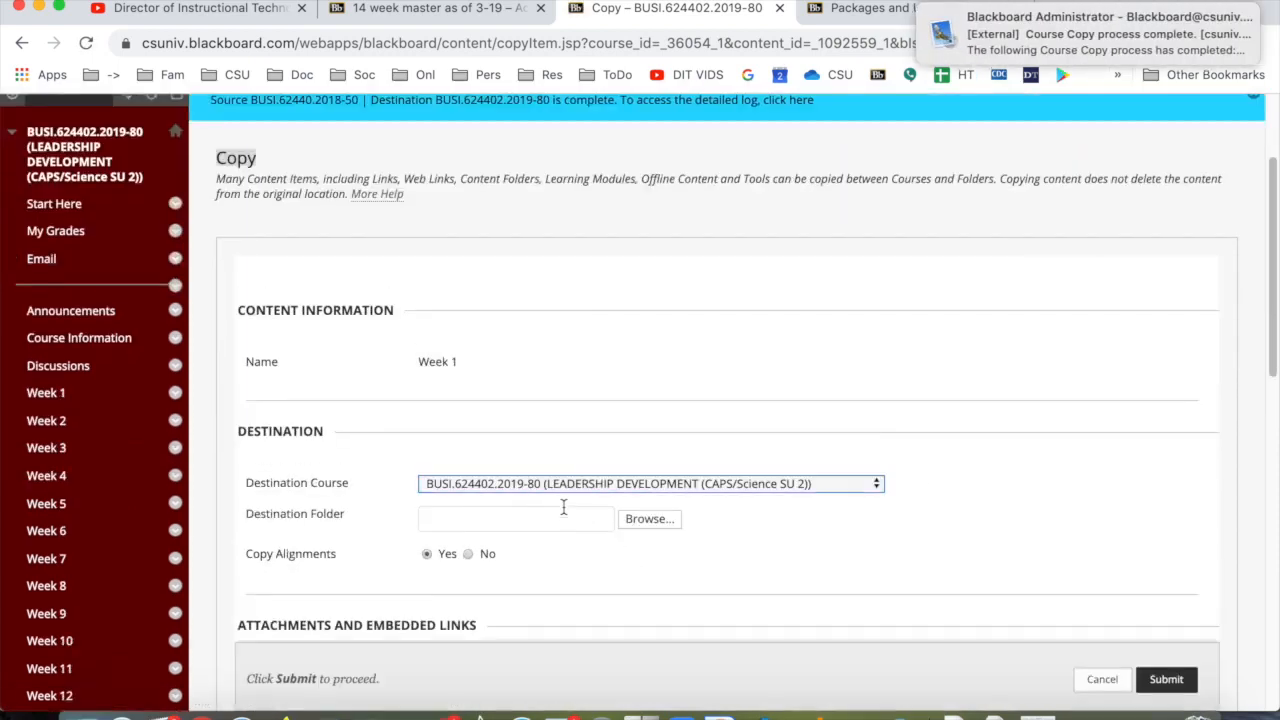
left_click(658, 526)
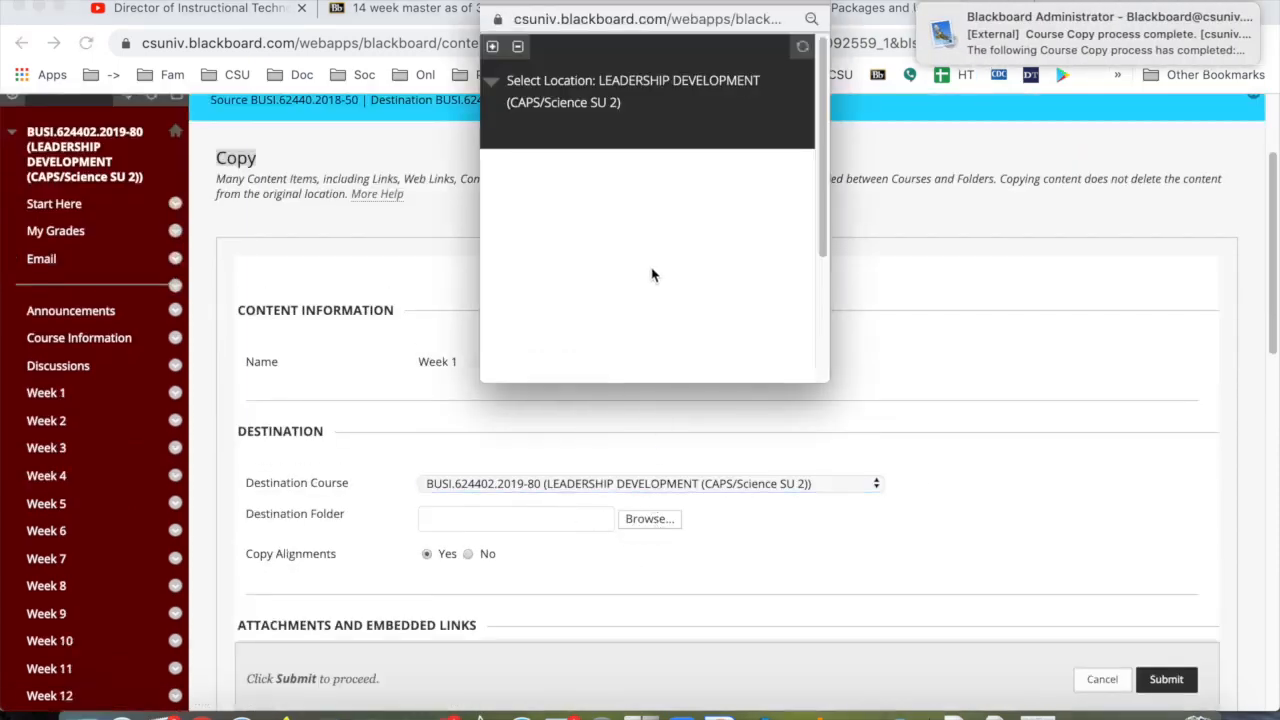
left_click(575, 225)
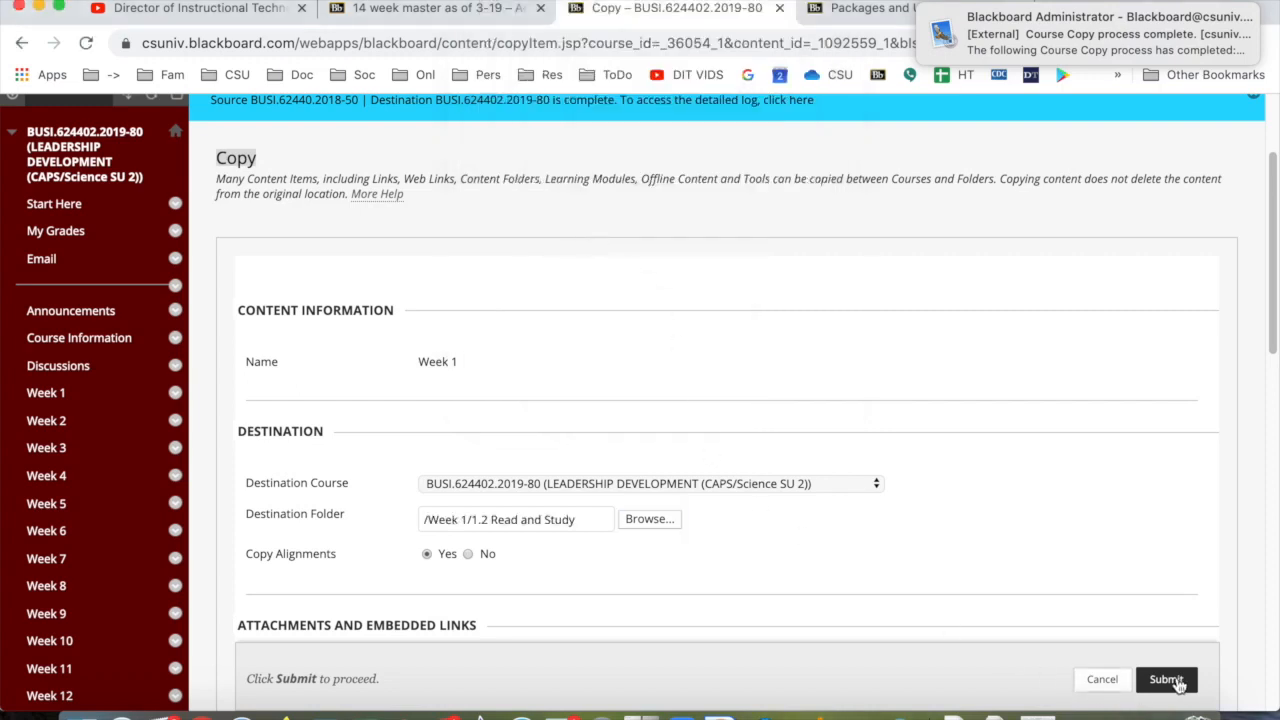
left_click(1172, 680)
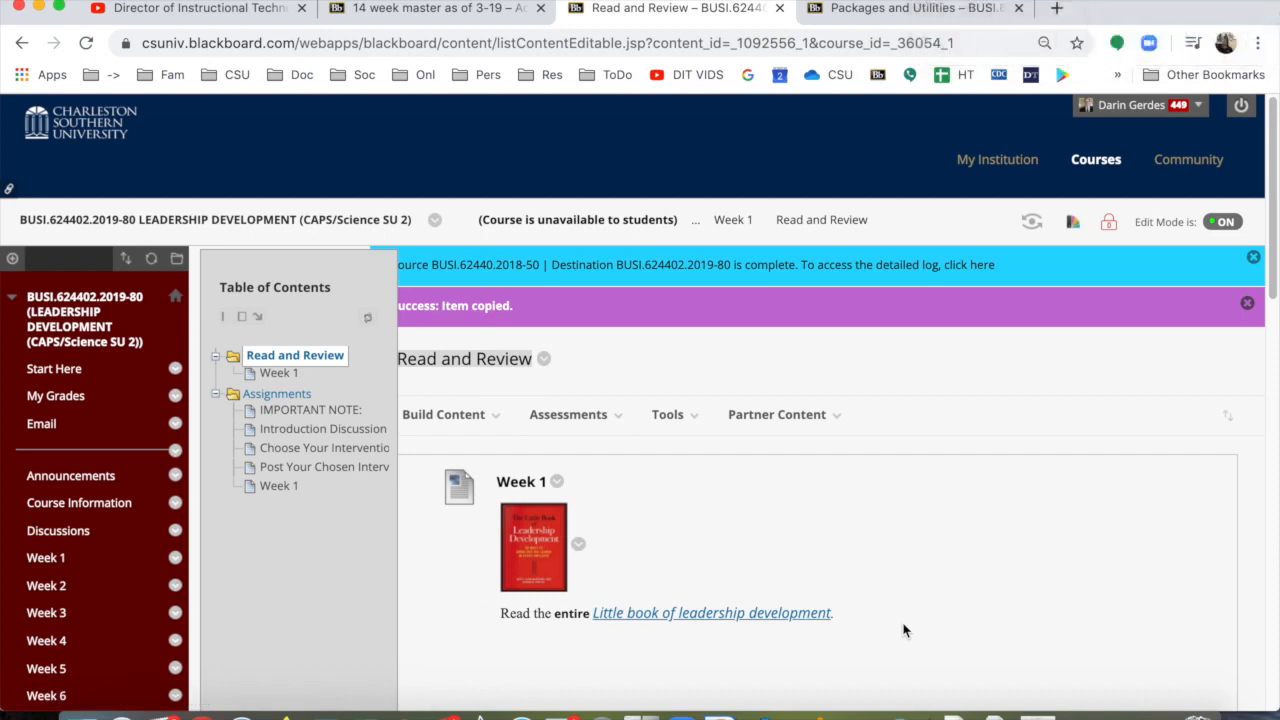
scroll(114, 580, "down", 3)
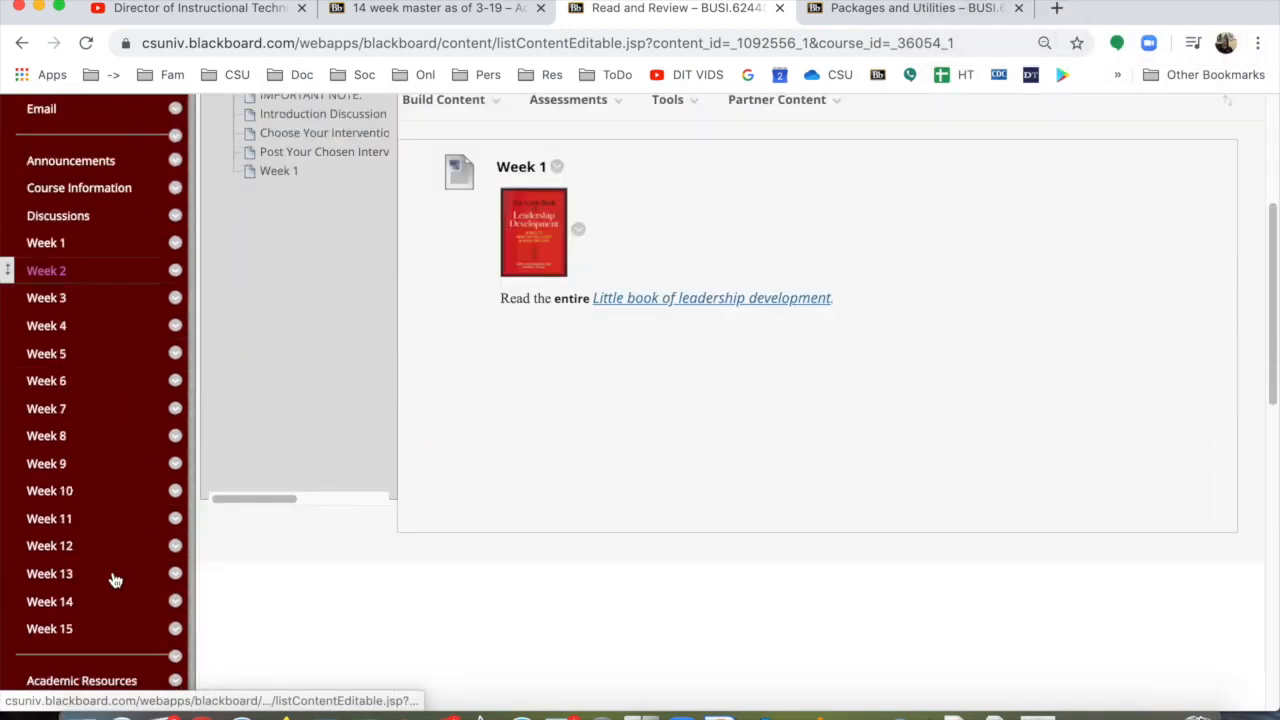
scroll(114, 580, "down", 1)
scroll(114, 580, "up", 5)
scroll(114, 580, "down", 2)
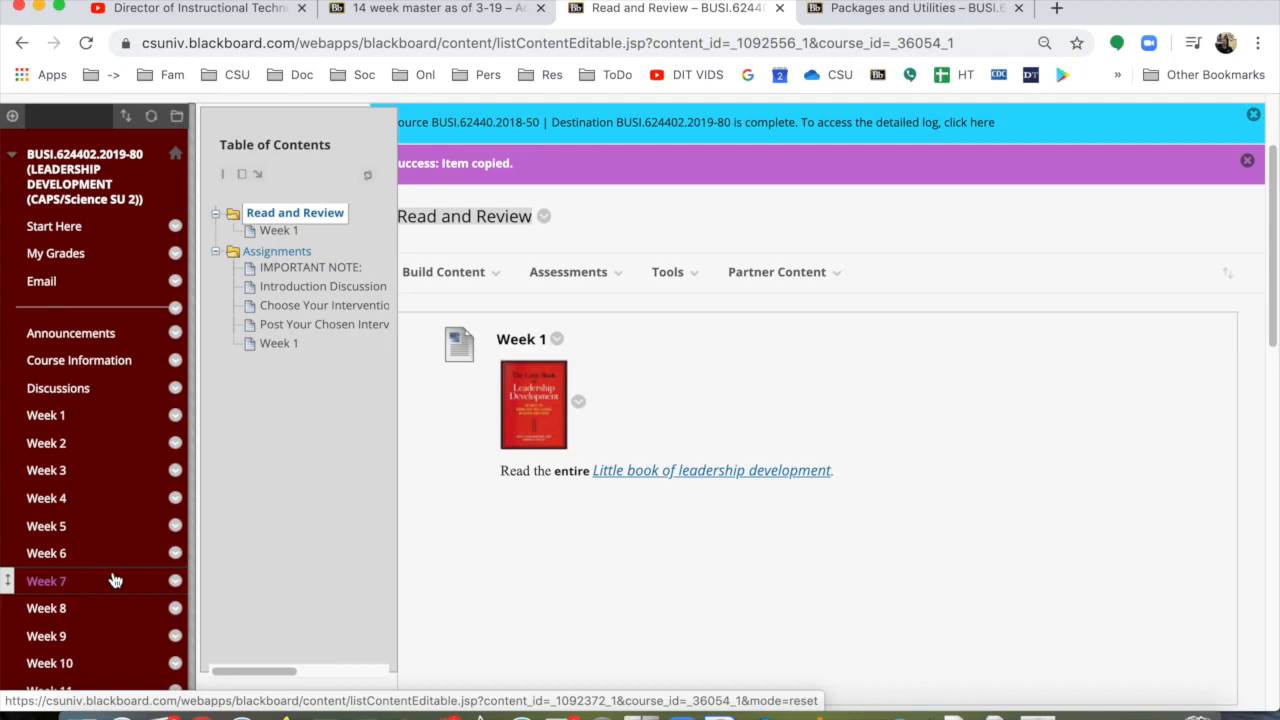
scroll(114, 580, "down", 5)
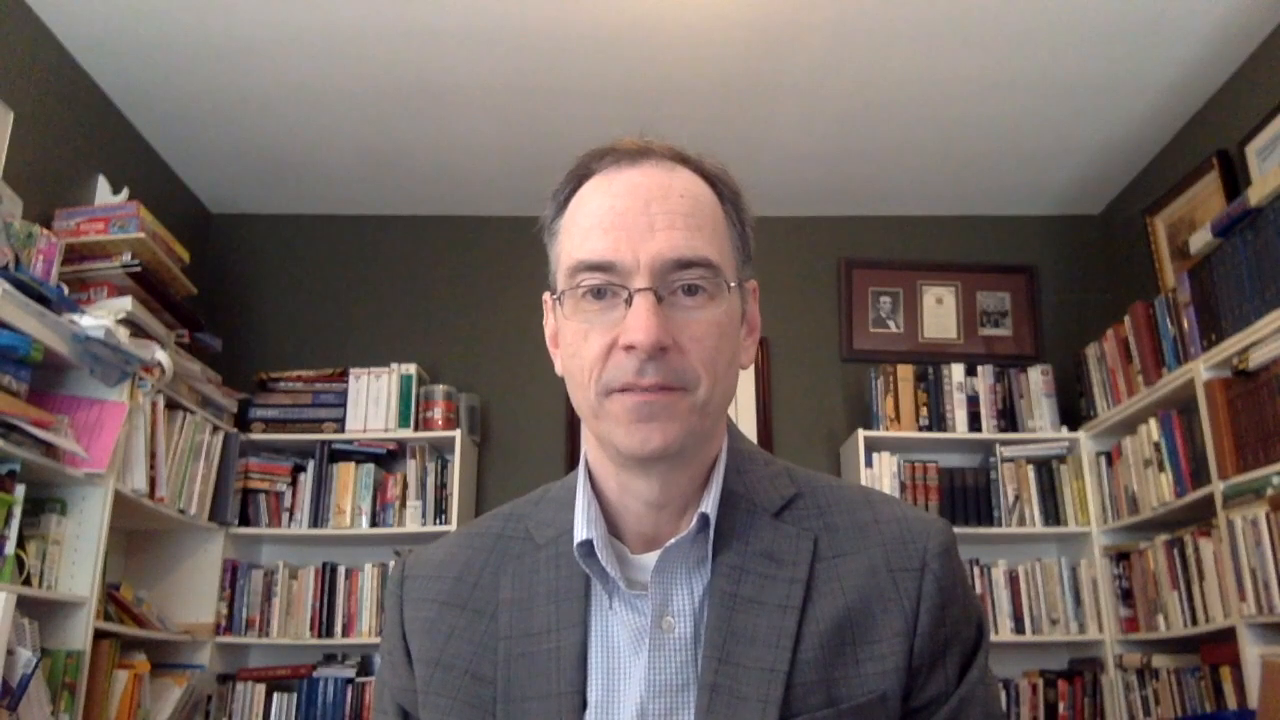